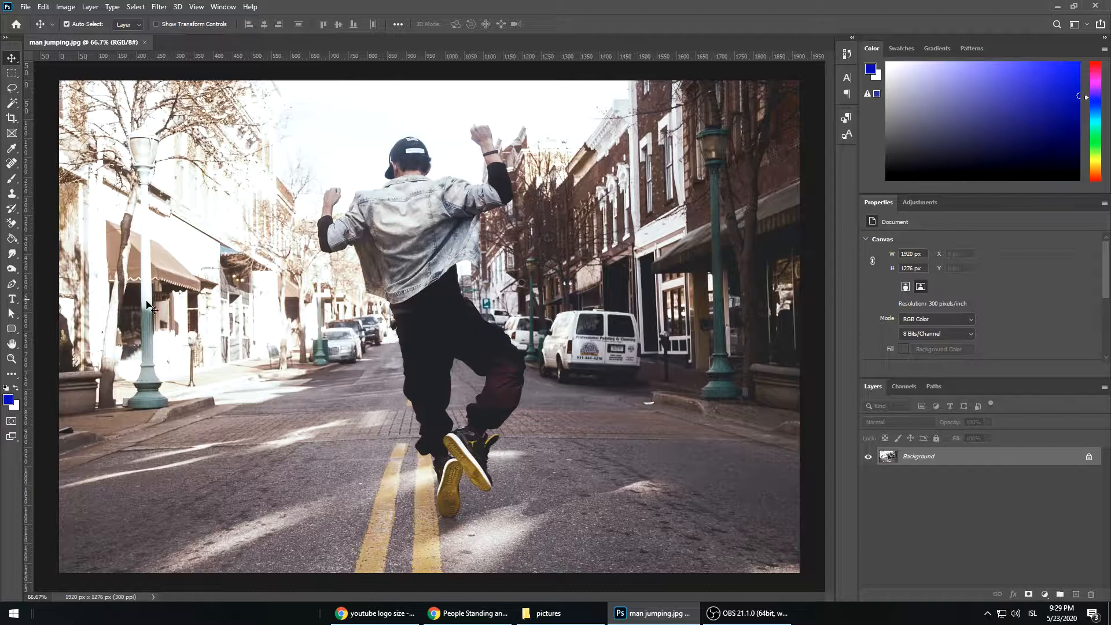
Unlock the Background layer to convert it into a regular editable layer.
{"action": "left_click", "coordinate": [12, 360]}
{"action": "left_click_drag", "start_coordinate": [393, 268], "coordinate": [390, 264]}
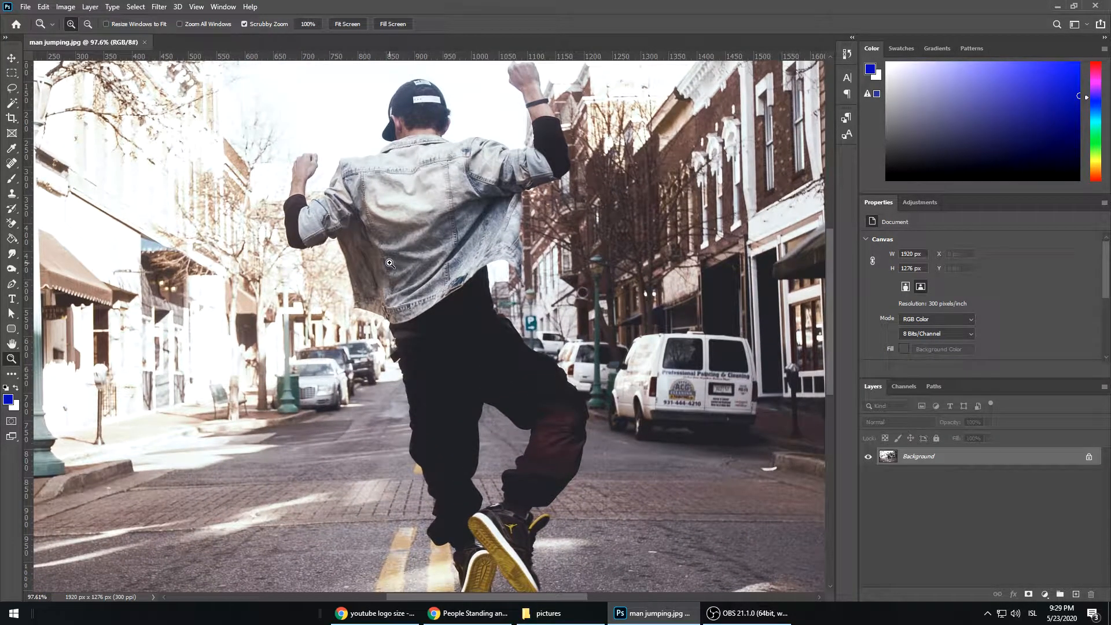
{"action": "scroll", "coordinate": [391, 267], "scroll_direction": "up", "scroll_amount": 1}
{"action": "scroll", "coordinate": [389, 264], "scroll_direction": "up", "scroll_amount": 3}
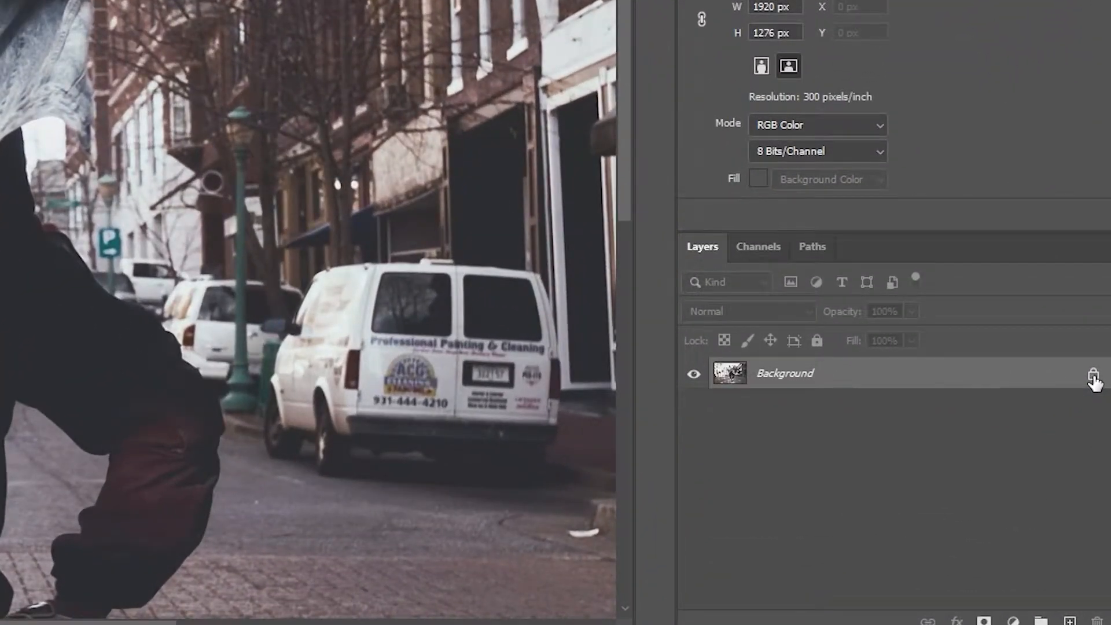
{"action": "left_click", "coordinate": [1093, 376]}
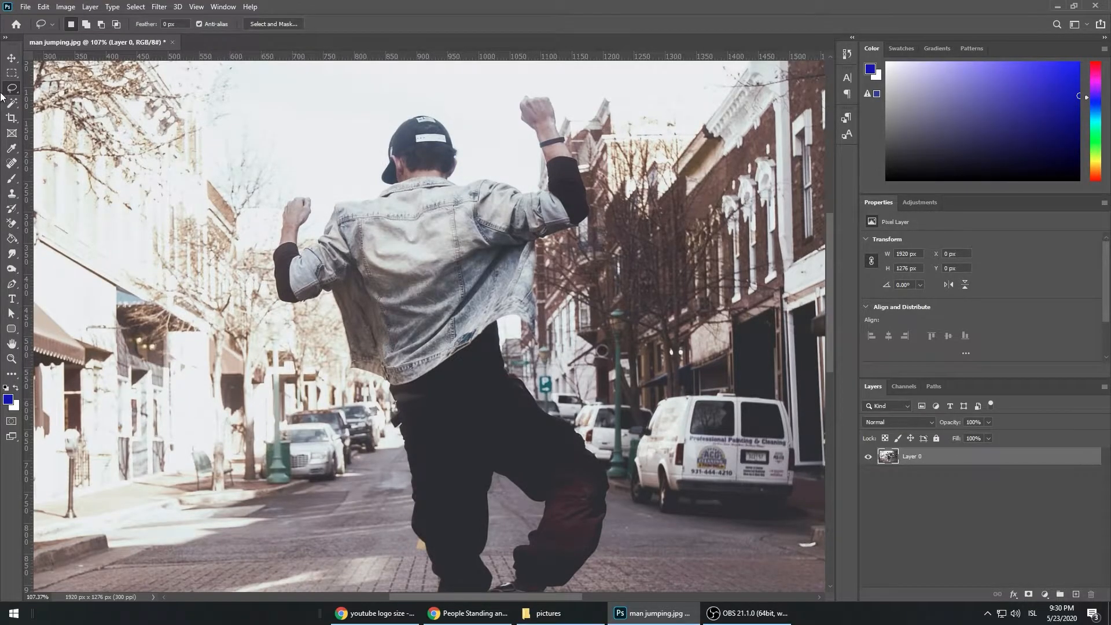
Trace around the jumping man with the Magnetic Lasso tool and close the outline into a selection.
{"action": "right_click", "coordinate": [12, 88]}
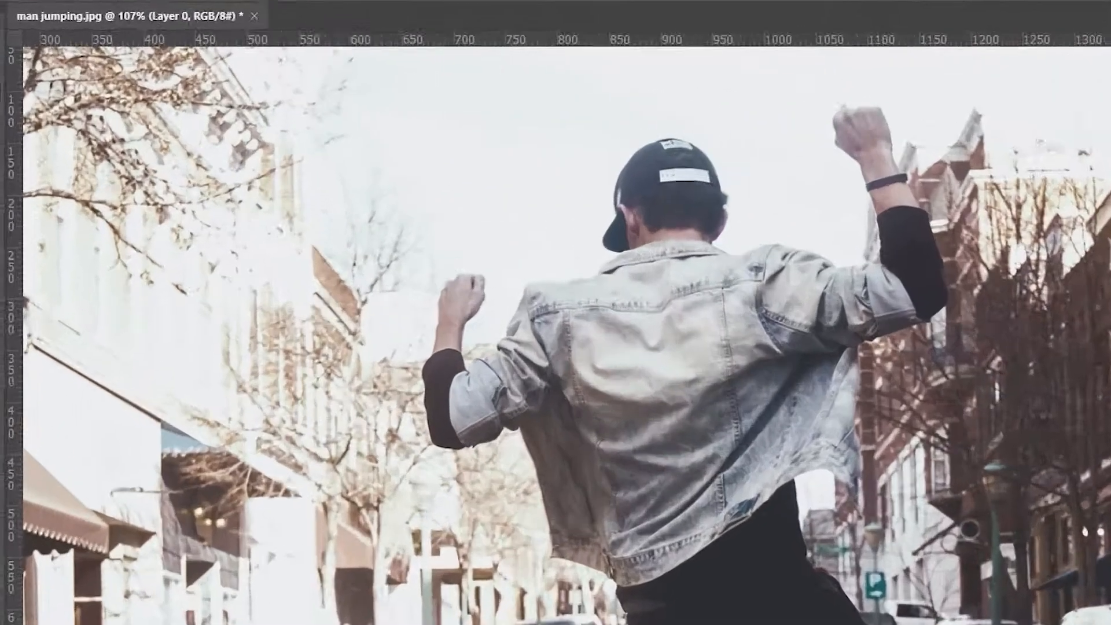
{"action": "left_click", "coordinate": [63, 110]}
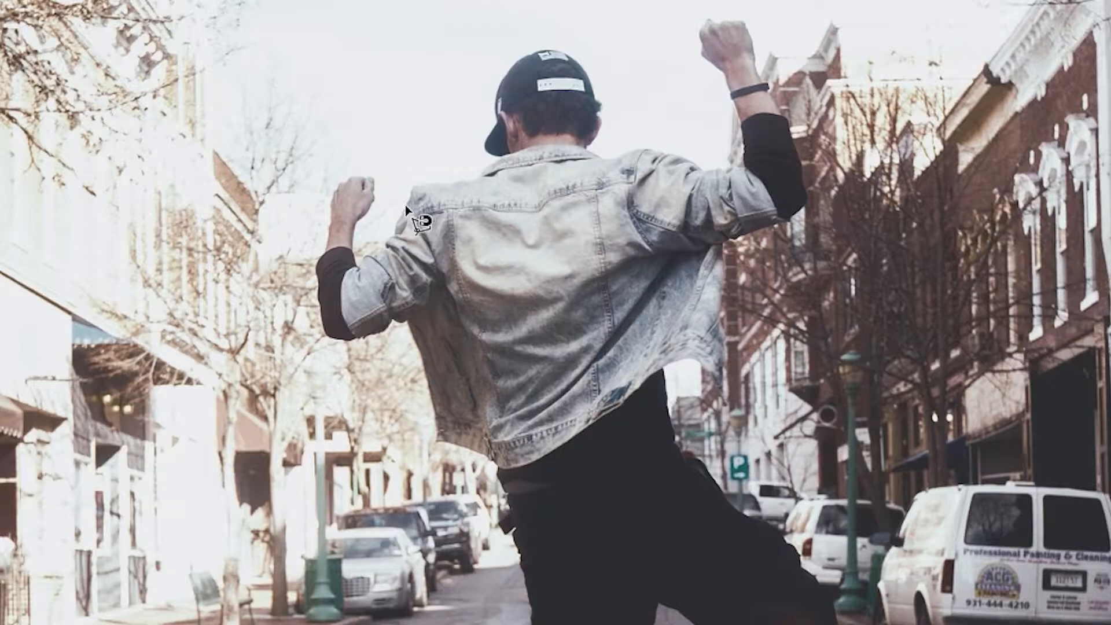
{"action": "left_click", "coordinate": [405, 206]}
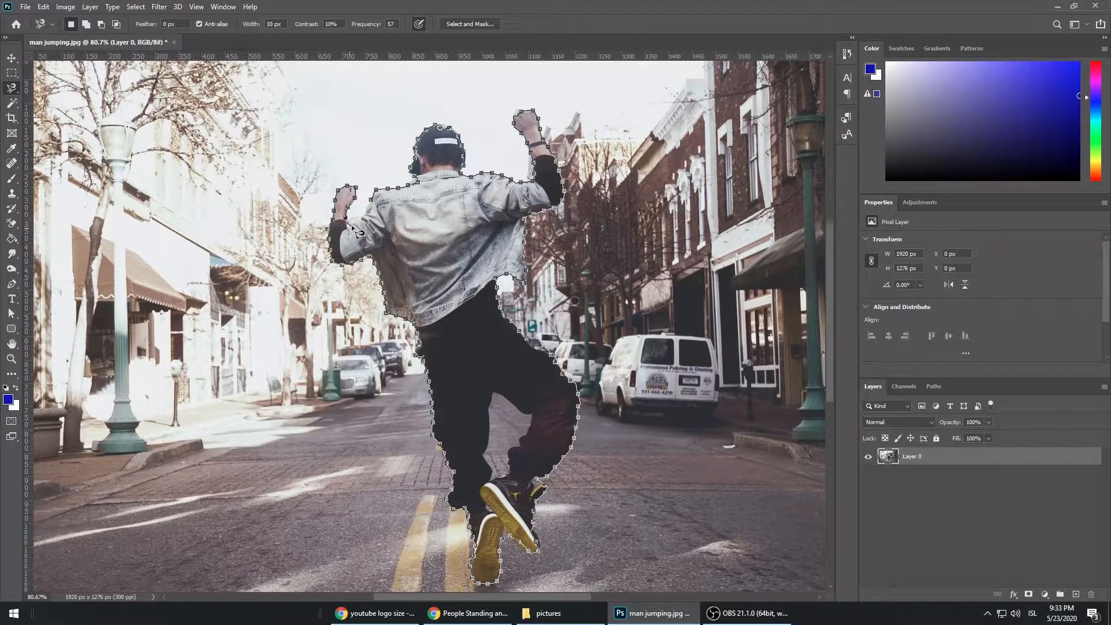
{"action": "left_click", "coordinate": [371, 204]}
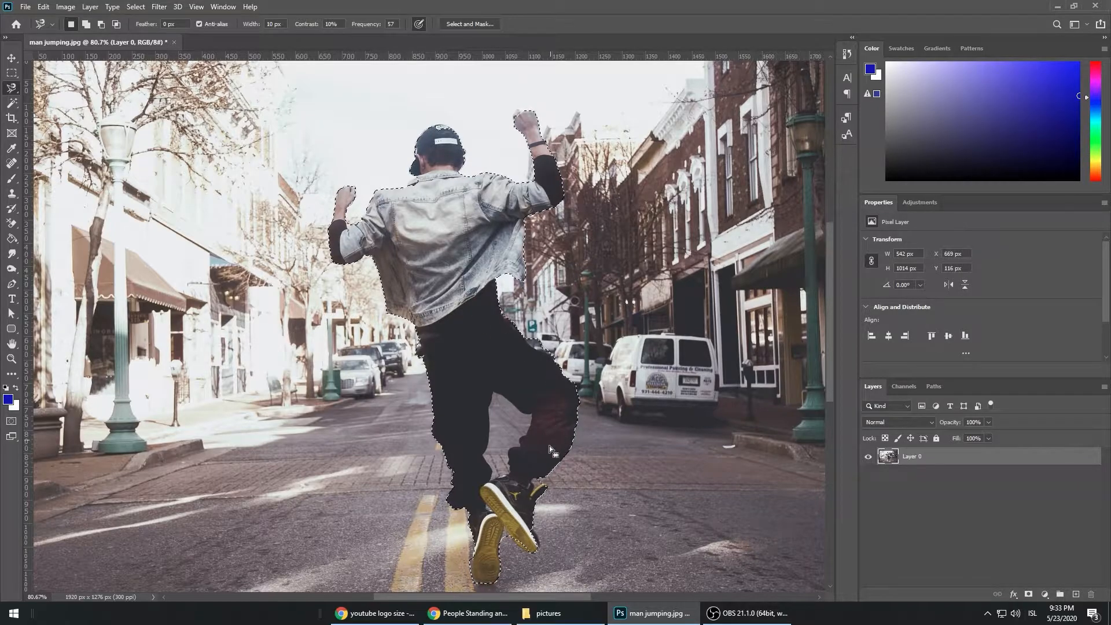
Check the selection edge along the man's legs and set the Magnetic Lasso to add to the selection.
{"action": "scroll", "coordinate": [543, 387], "scroll_direction": "up", "scroll_amount": 10}
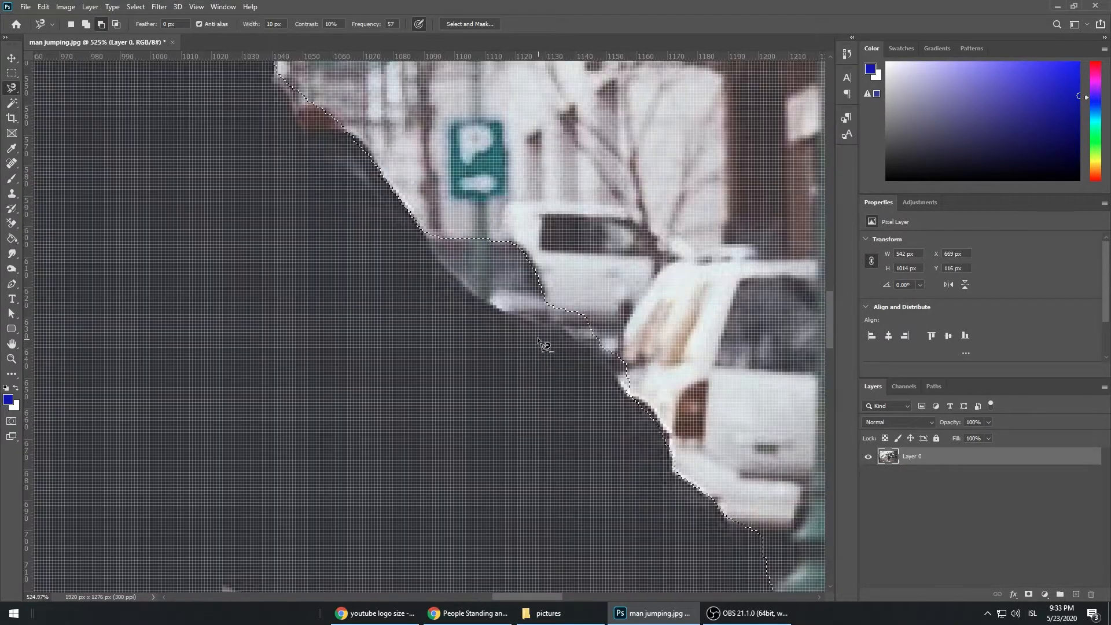
{"action": "scroll", "coordinate": [405, 220], "scroll_direction": "down", "scroll_amount": 3}
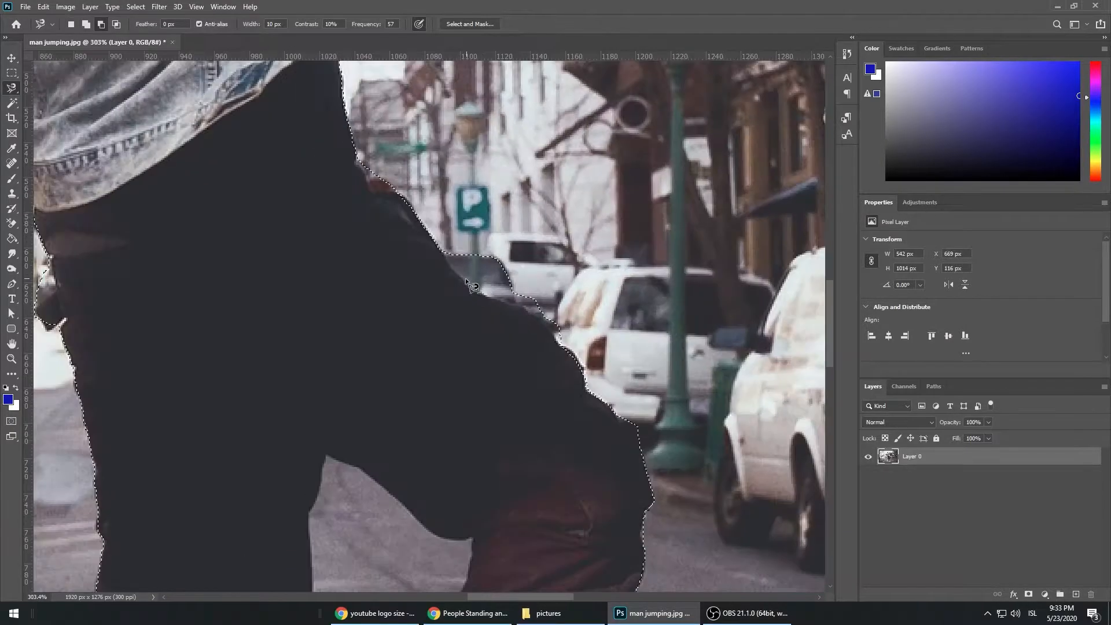
{"action": "scroll", "coordinate": [467, 276], "scroll_direction": "down", "scroll_amount": 2}
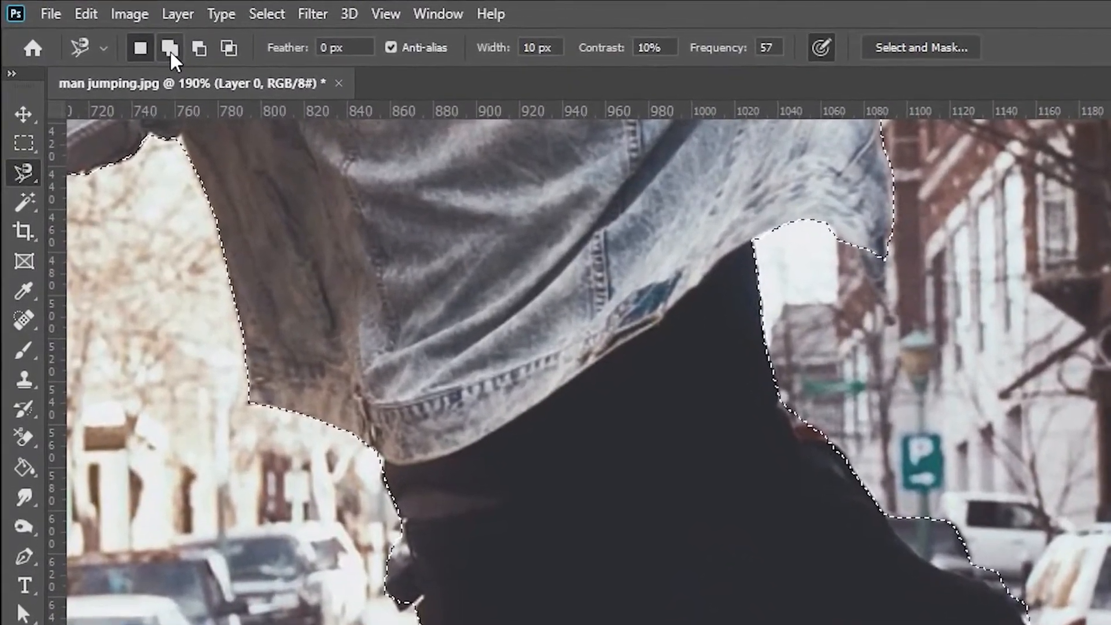
{"action": "left_click", "coordinate": [169, 49]}
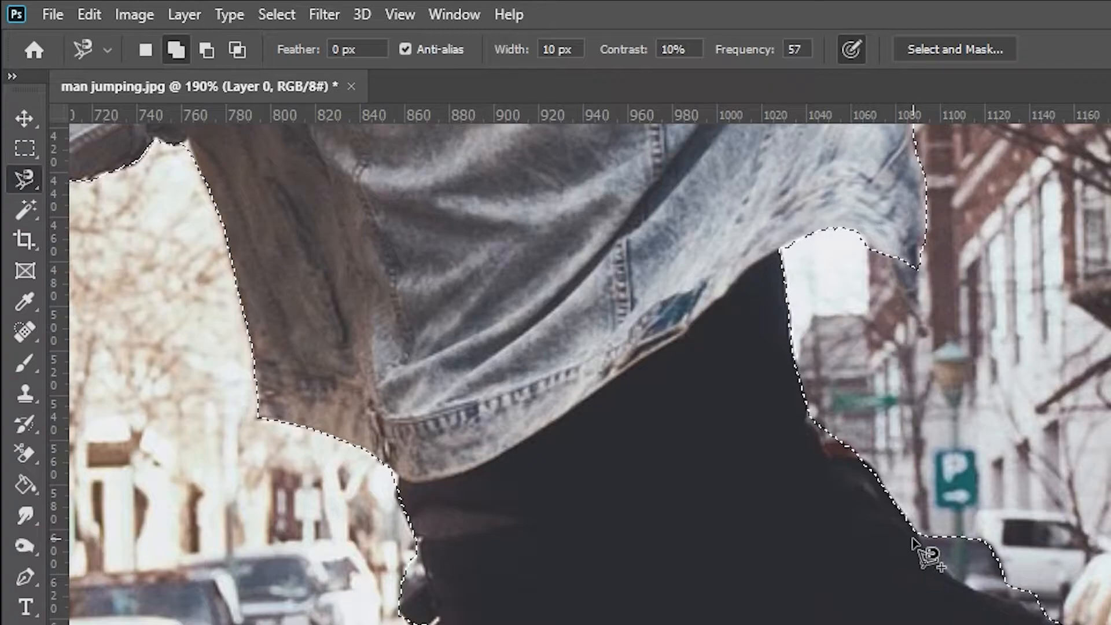
Subtract the patch of background with the parked car along the man's raised thigh from the selection.
{"action": "scroll", "coordinate": [913, 544], "scroll_direction": "up", "scroll_amount": 6}
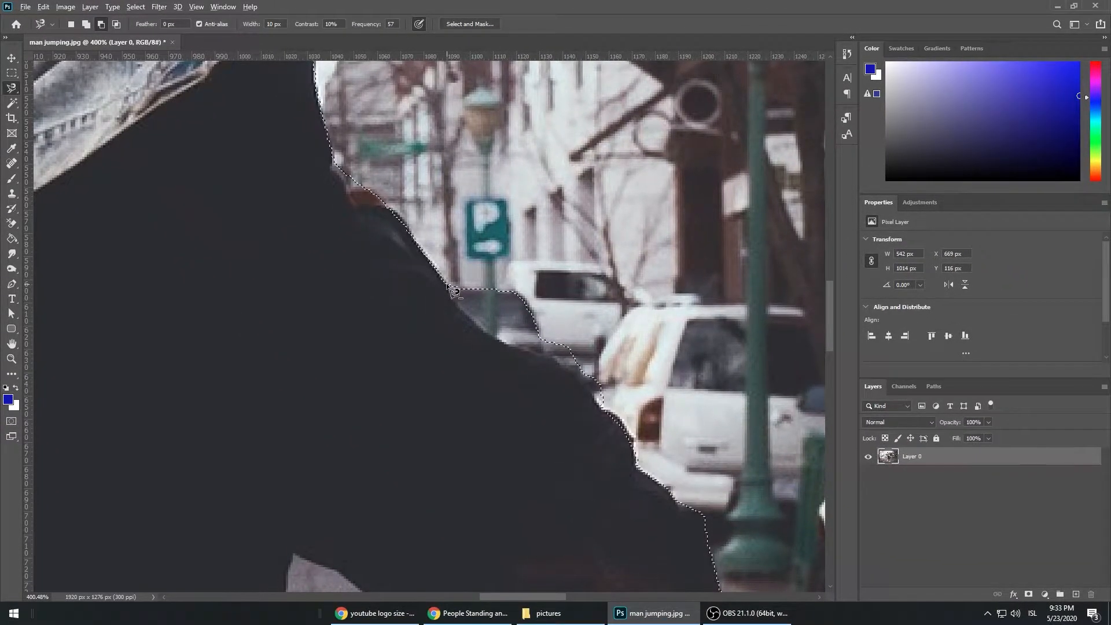
{"action": "left_click", "coordinate": [448, 284]}
{"action": "left_click", "coordinate": [457, 291]}
{"action": "scroll", "coordinate": [529, 247], "scroll_direction": "down", "scroll_amount": 5}
Subtract the small strip of background beside the man's hip, above the raised thigh, from the selection.
{"action": "scroll", "coordinate": [429, 222], "scroll_direction": "up", "scroll_amount": 7}
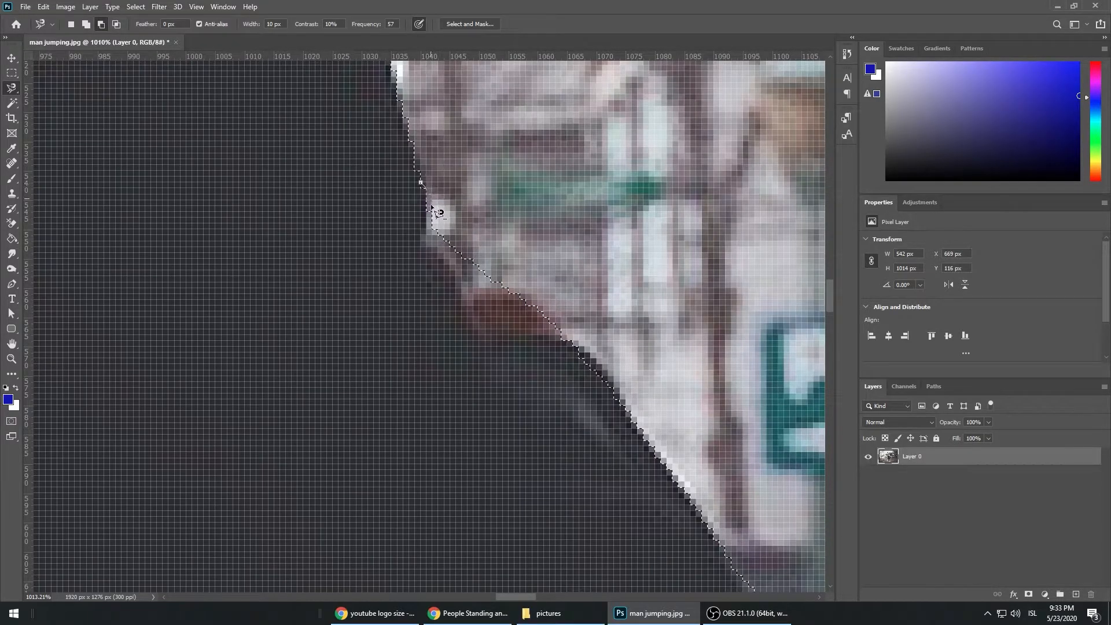
{"action": "left_click", "coordinate": [428, 233]}
{"action": "left_click", "coordinate": [473, 318]}
{"action": "left_click", "coordinate": [608, 317]}
{"action": "left_click", "coordinate": [567, 218]}
{"action": "left_click", "coordinate": [433, 191]}
Subtract the bright background gap beside the back of the man's waist, just above the dark pocket detail, from the selection.
{"action": "scroll", "coordinate": [541, 223], "scroll_direction": "down", "scroll_amount": 5}
{"action": "scroll", "coordinate": [538, 219], "scroll_direction": "down", "scroll_amount": 3}
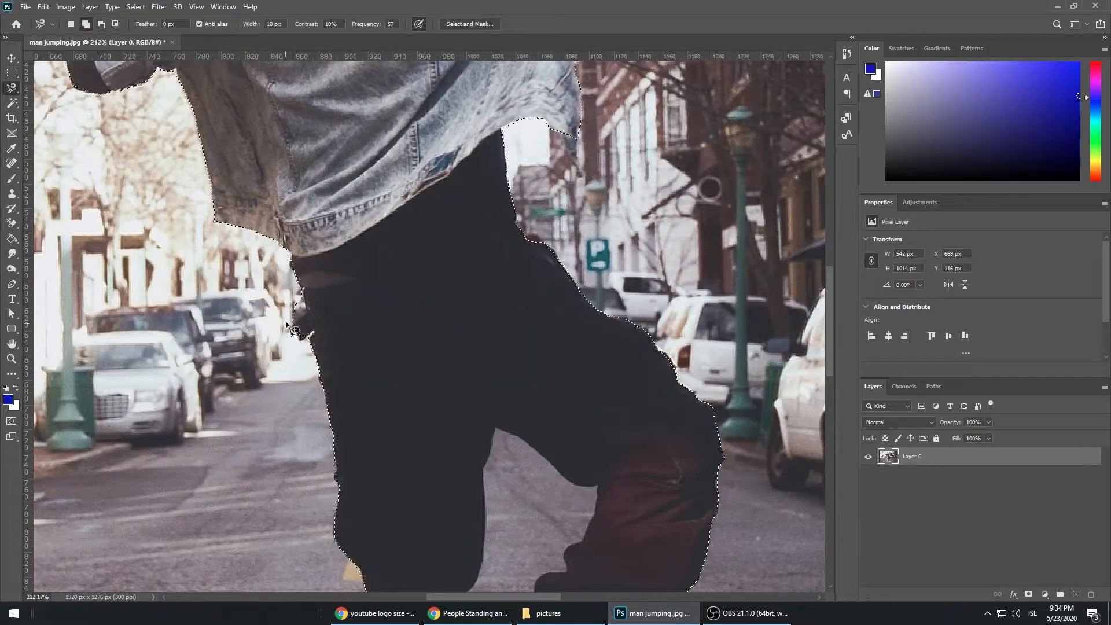
{"action": "scroll", "coordinate": [301, 309], "scroll_direction": "up", "scroll_amount": 6}
{"action": "scroll", "coordinate": [301, 249], "scroll_direction": "up", "scroll_amount": 2}
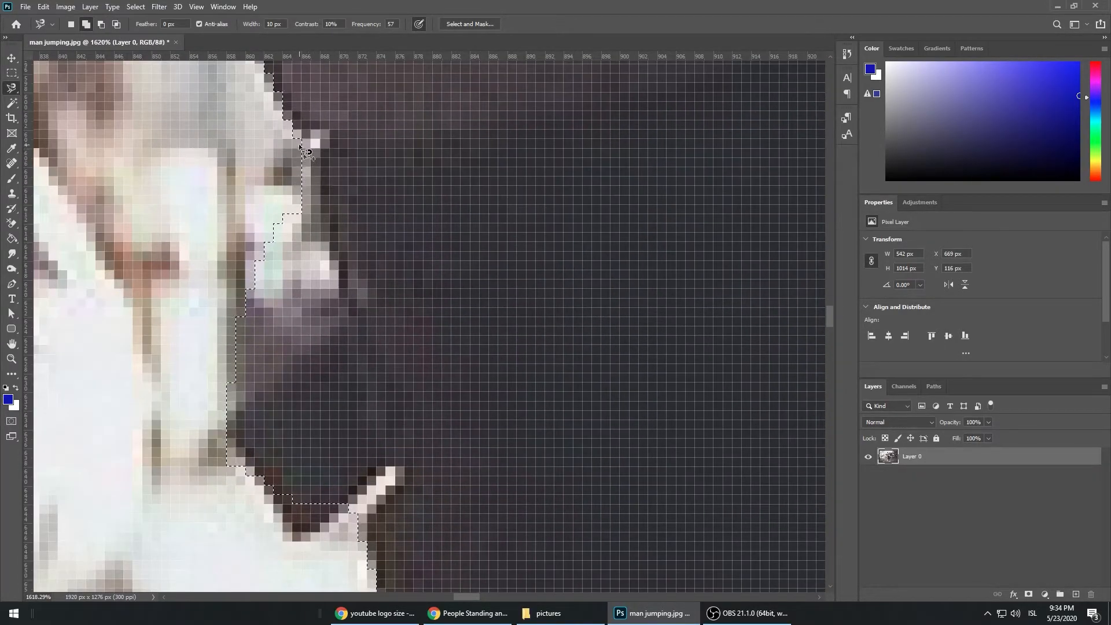
{"action": "left_click", "coordinate": [302, 140]}
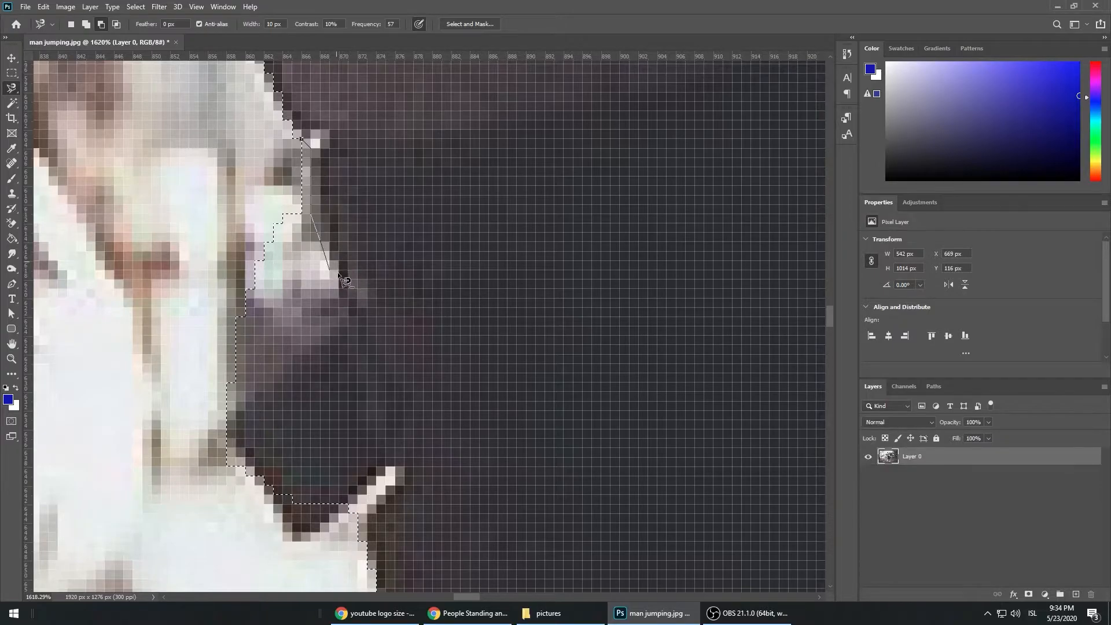
{"action": "left_click", "coordinate": [346, 314]}
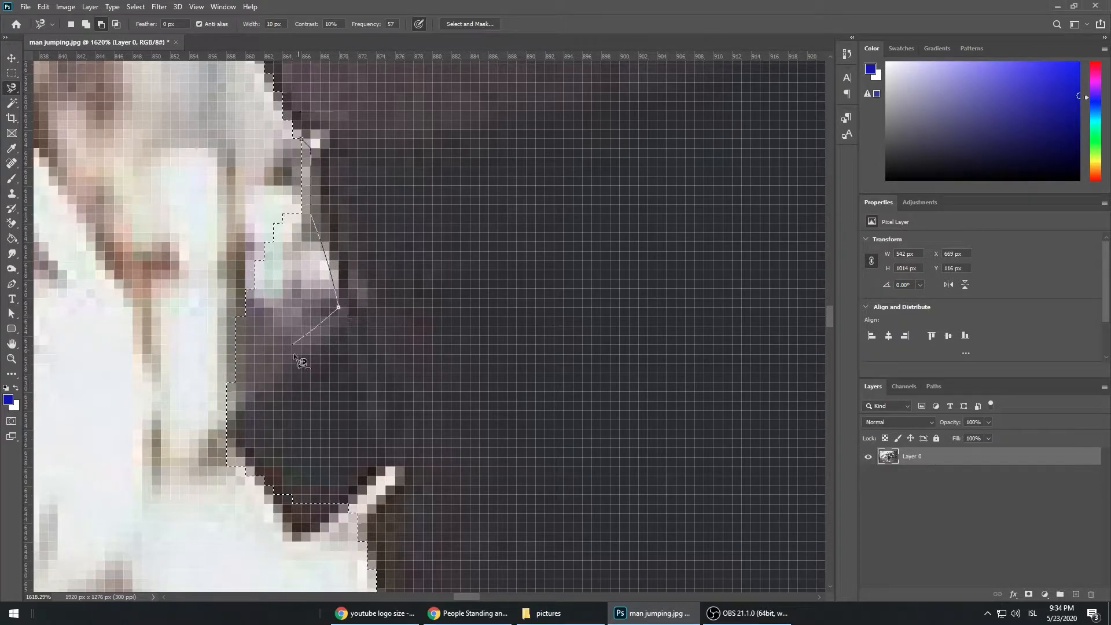
{"action": "left_click", "coordinate": [217, 419]}
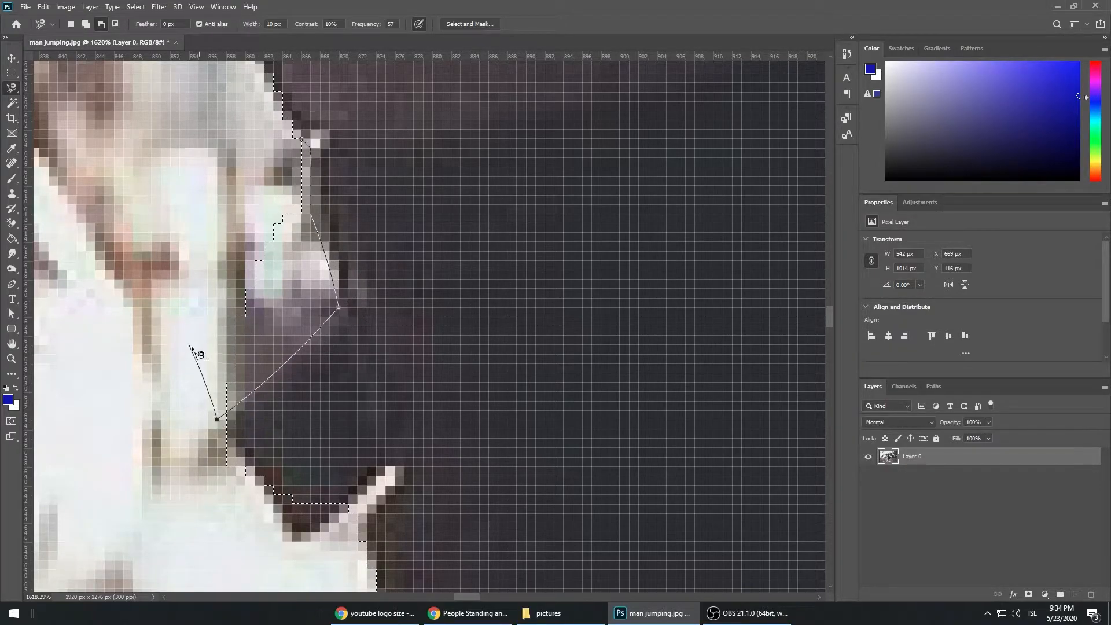
{"action": "left_click", "coordinate": [189, 269]}
{"action": "left_click", "coordinate": [303, 141]}
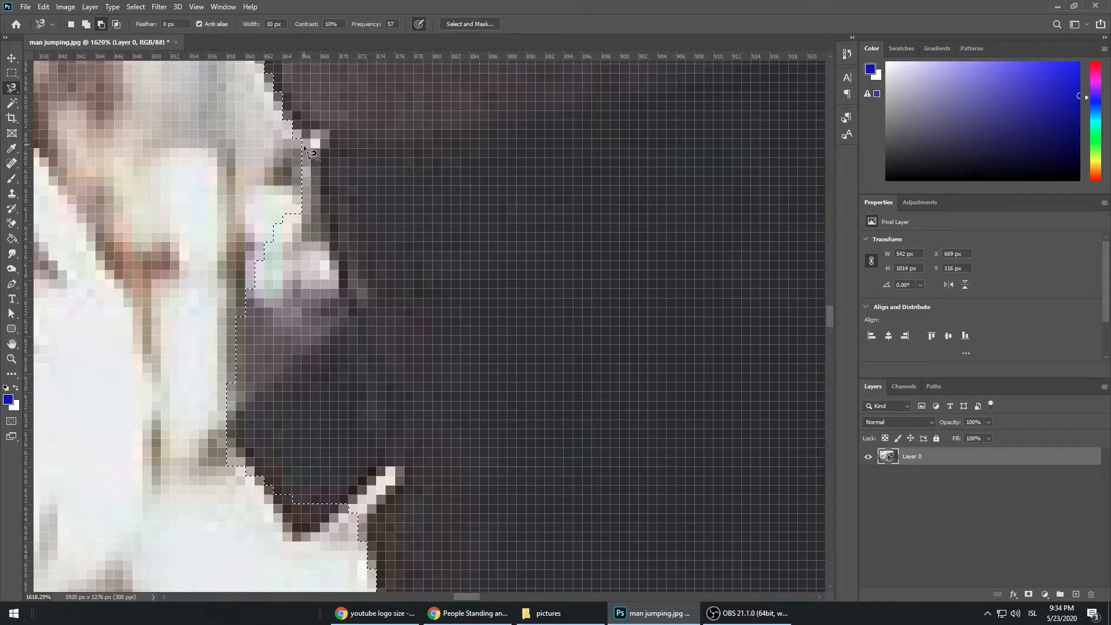
Add the dark tip of the pocket detail below the waist to the selection and subtract the light sliver beside it.
{"action": "scroll", "coordinate": [307, 211], "scroll_direction": "down", "scroll_amount": 6}
{"action": "scroll", "coordinate": [297, 298], "scroll_direction": "down", "scroll_amount": 3}
{"action": "scroll", "coordinate": [318, 288], "scroll_direction": "up", "scroll_amount": 10}
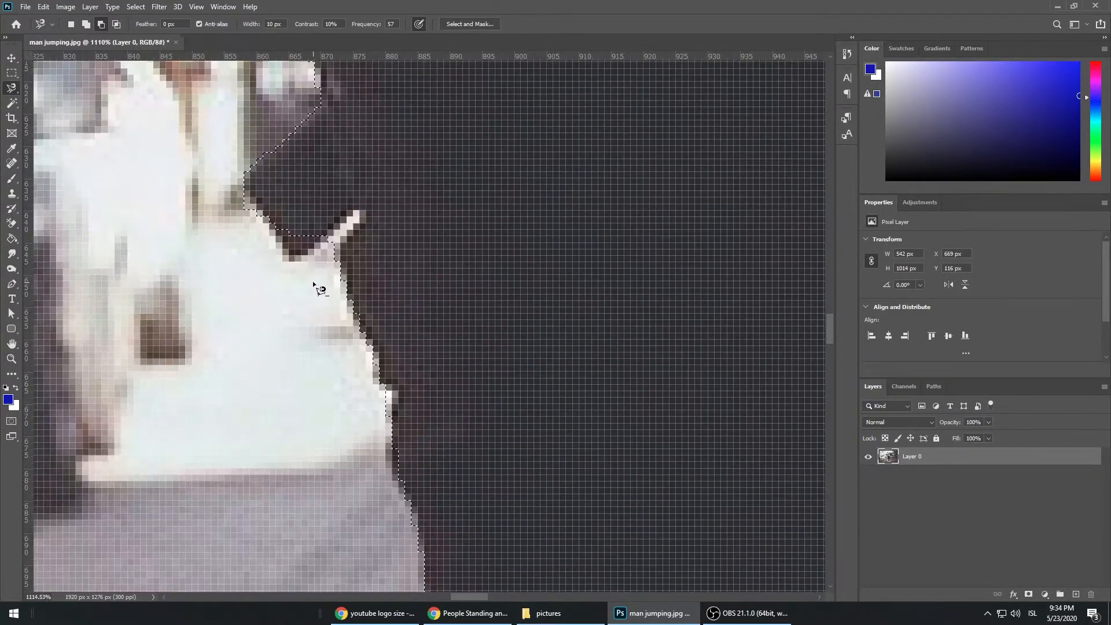
{"action": "scroll", "coordinate": [253, 177], "scroll_direction": "down", "scroll_amount": 3}
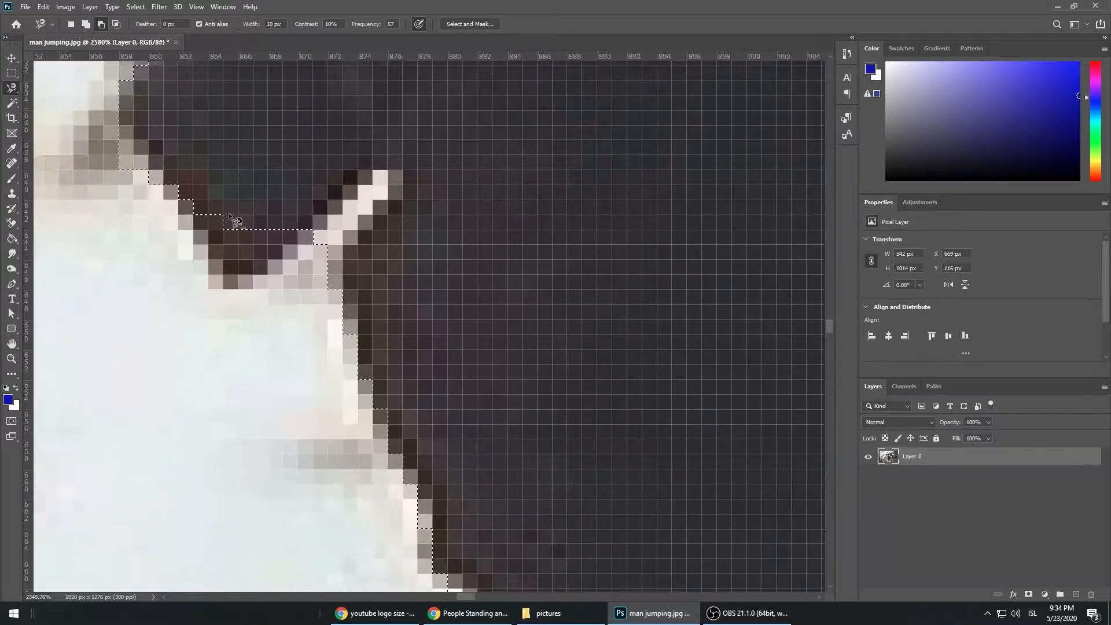
{"action": "left_click", "coordinate": [185, 202]}
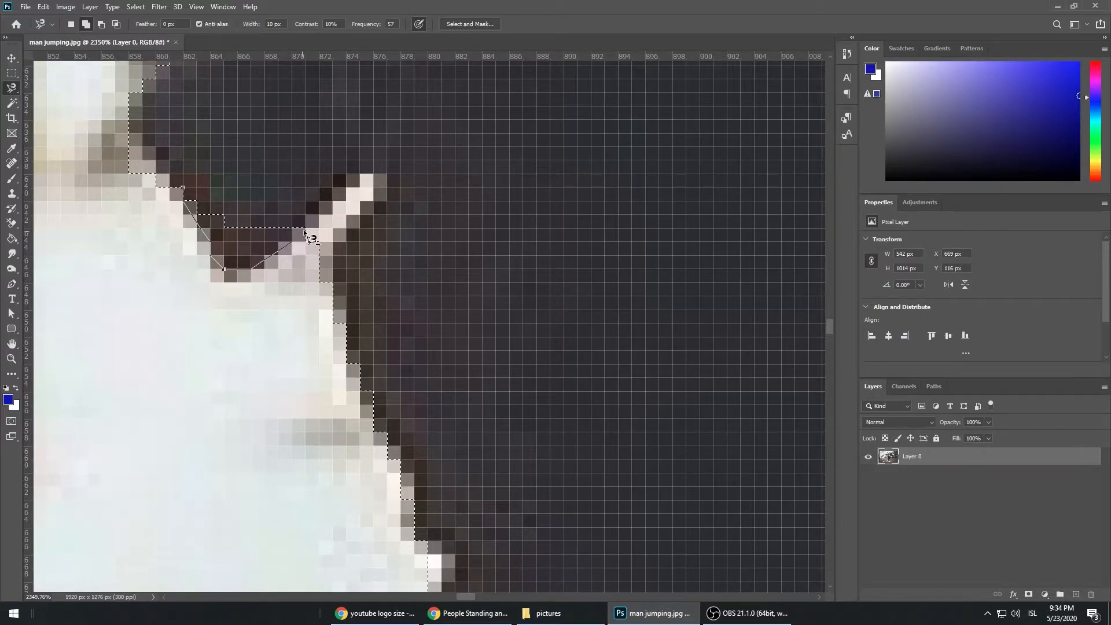
{"action": "left_click", "coordinate": [184, 189]}
{"action": "left_click", "coordinate": [291, 228], "text": "alt"}
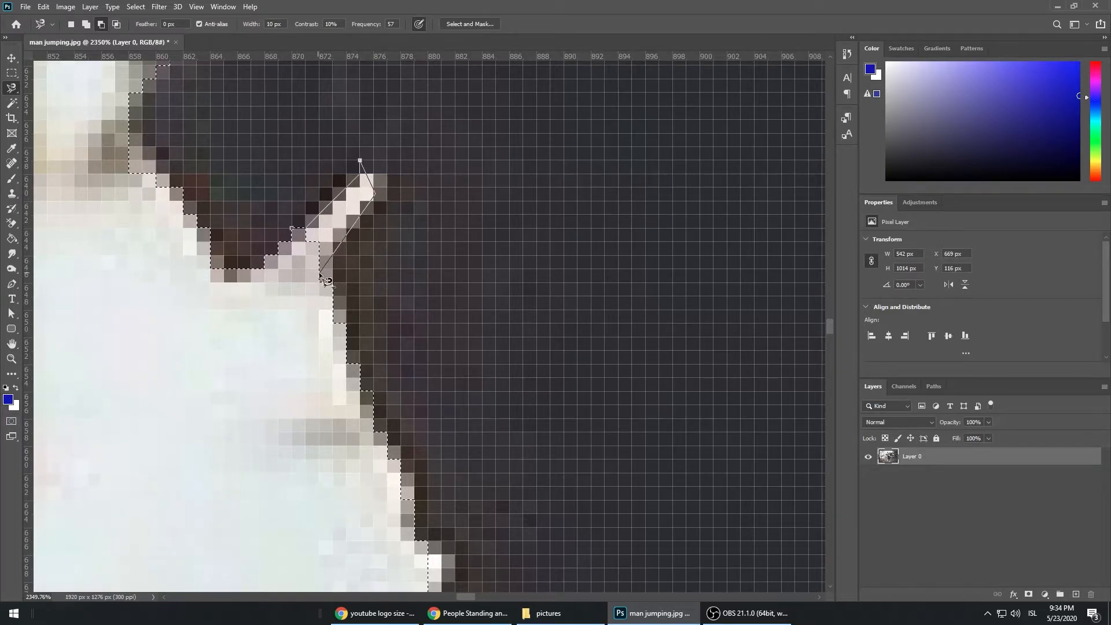
{"action": "left_click", "coordinate": [291, 227]}
Subtract the wedge of road between the two yellow shoe soles from the selection.
{"action": "scroll", "coordinate": [359, 307], "scroll_direction": "down", "scroll_amount": 10}
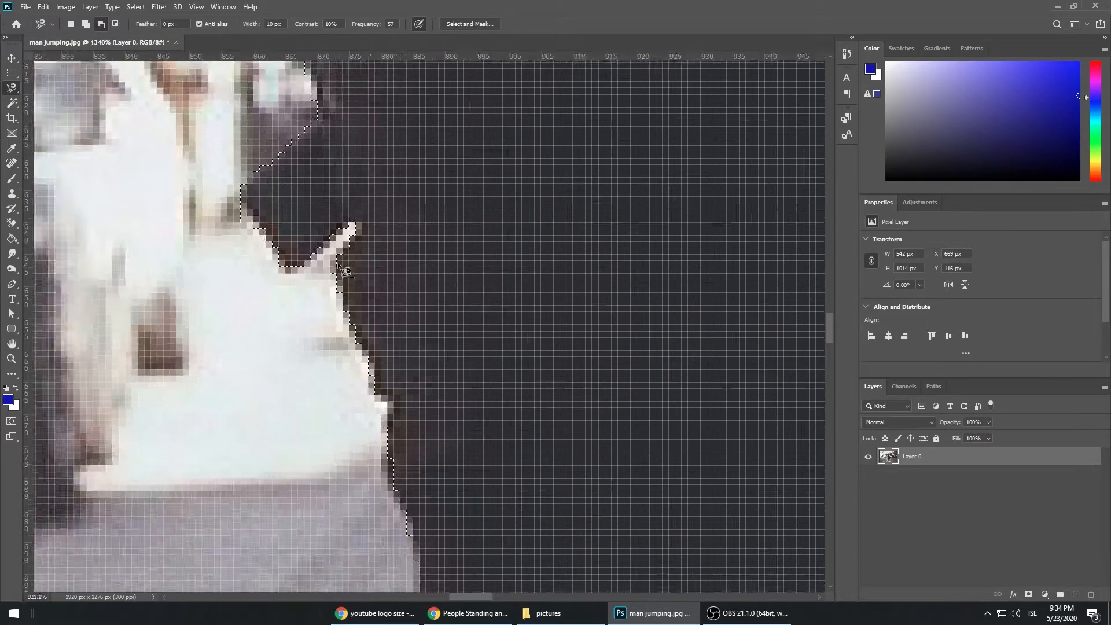
{"action": "scroll", "coordinate": [364, 309], "scroll_direction": "down", "scroll_amount": 5}
{"action": "scroll", "coordinate": [428, 364], "scroll_direction": "down", "scroll_amount": 5}
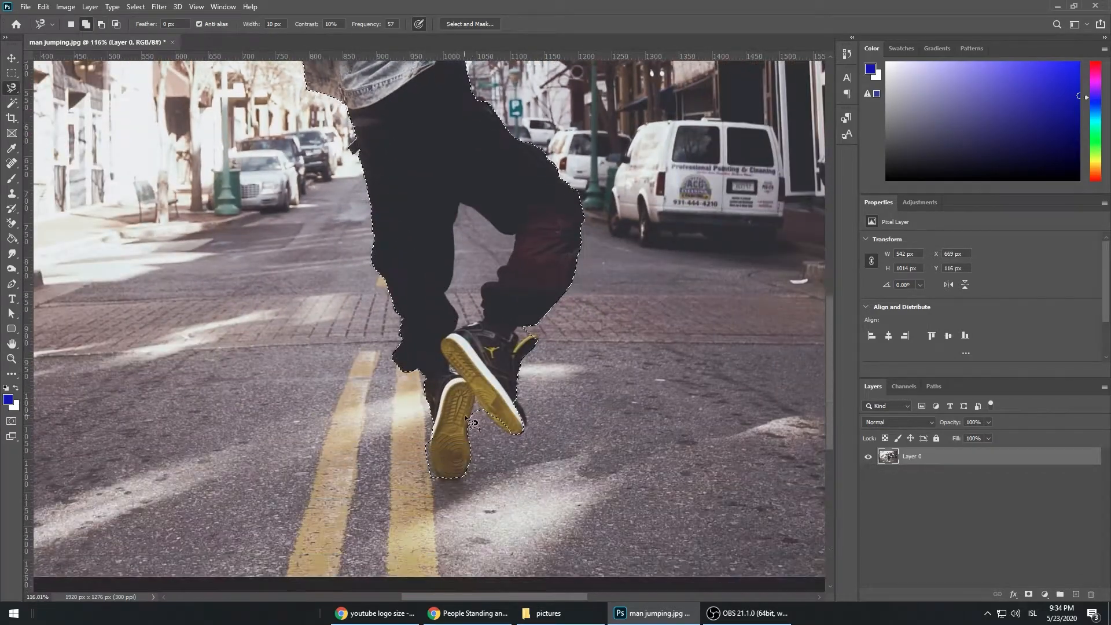
{"action": "scroll", "coordinate": [491, 421], "scroll_direction": "up", "scroll_amount": 6}
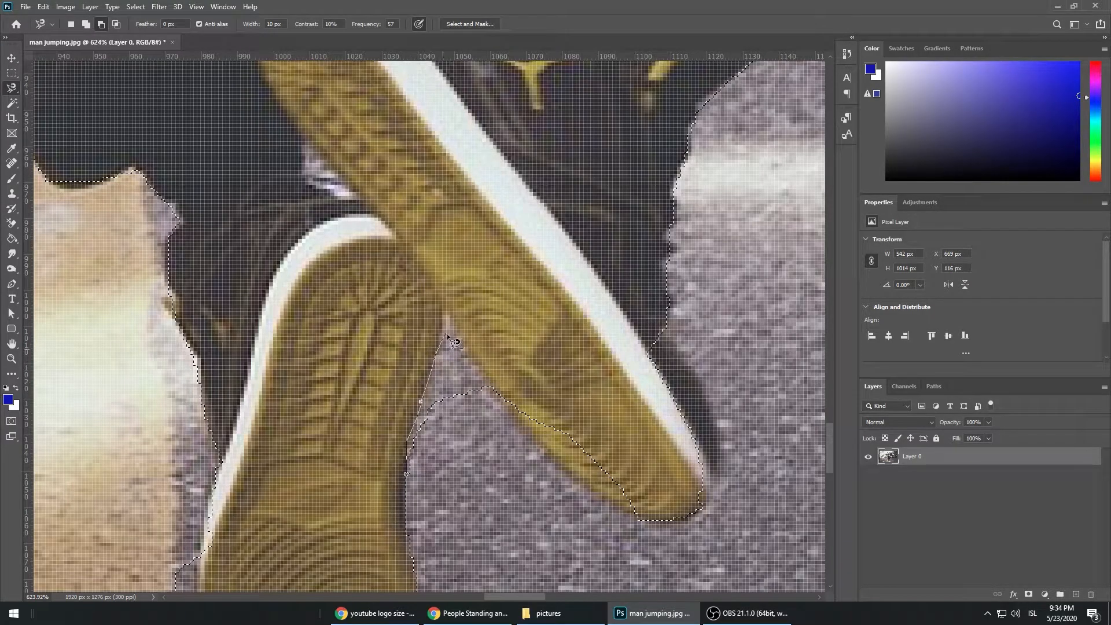
{"action": "left_click", "coordinate": [442, 315]}
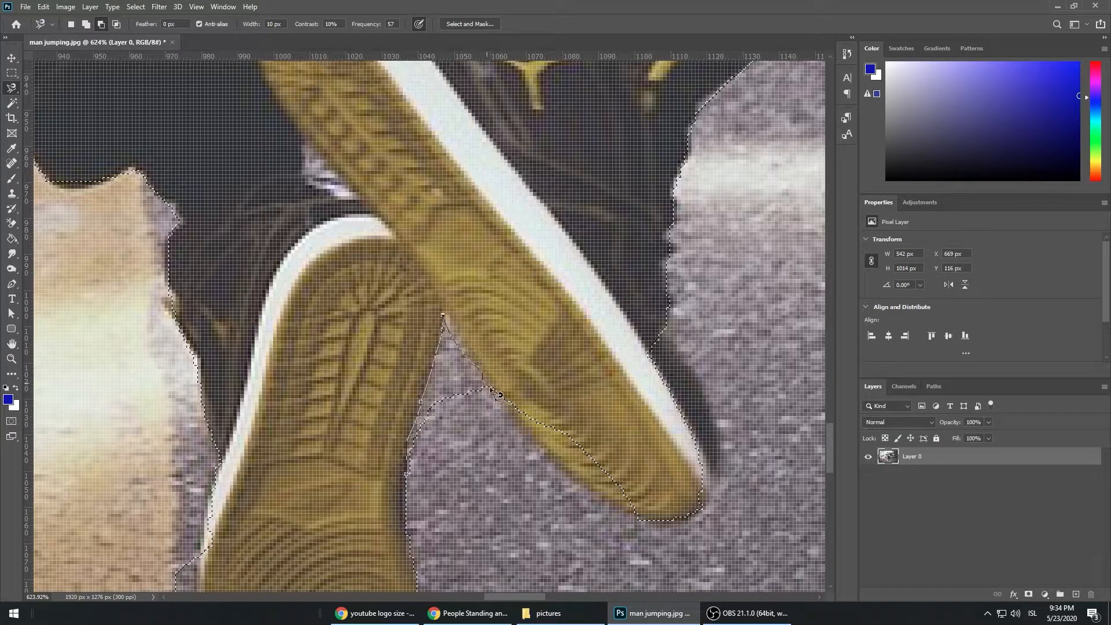
{"action": "left_click", "coordinate": [414, 479]}
Subtract the enclosed area of street between the man's two legs from the selection, tracing it down to the top of the raised shoe.
{"action": "scroll", "coordinate": [419, 397], "scroll_direction": "down", "scroll_amount": 2}
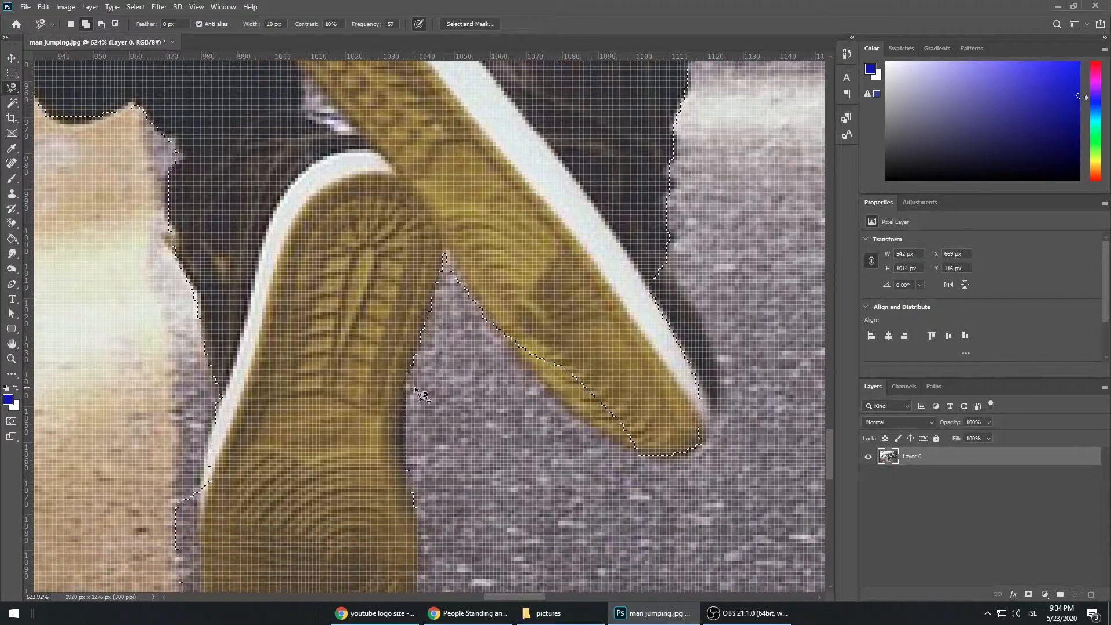
{"action": "scroll", "coordinate": [368, 317], "scroll_direction": "up", "scroll_amount": 3}
{"action": "scroll", "coordinate": [368, 318], "scroll_direction": "down", "scroll_amount": 8}
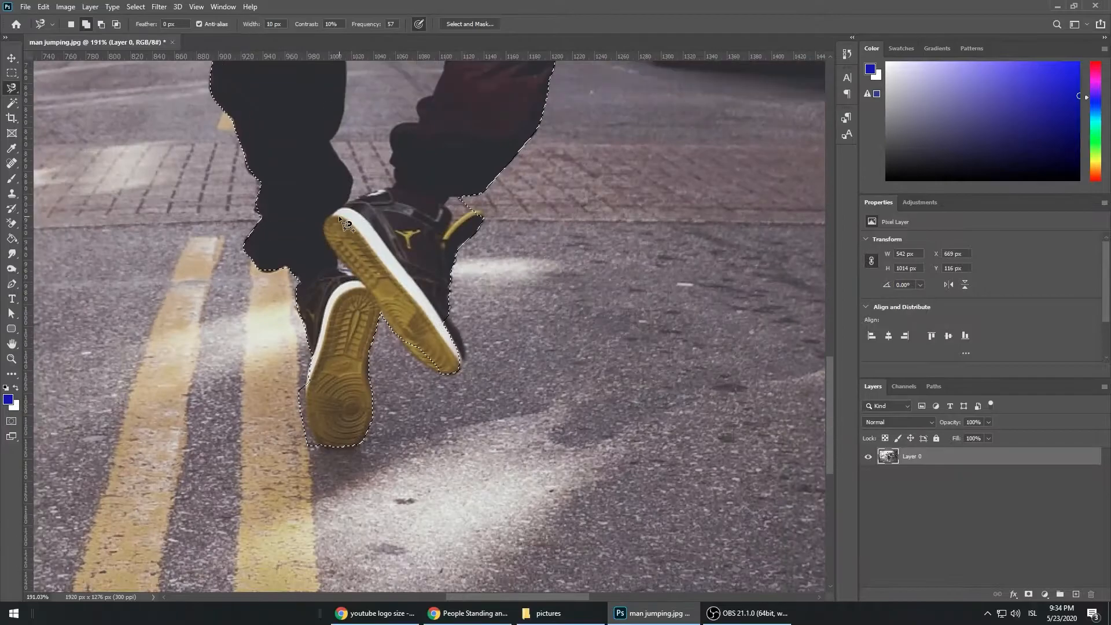
{"action": "scroll", "coordinate": [339, 216], "scroll_direction": "up", "scroll_amount": 3}
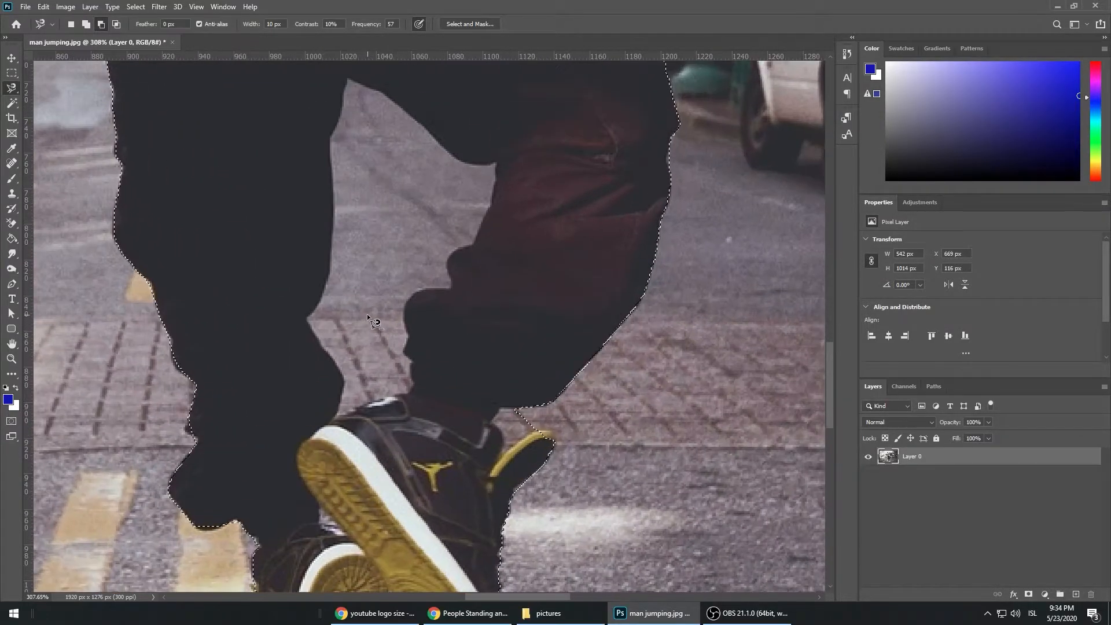
{"action": "scroll", "coordinate": [357, 110], "scroll_direction": "up", "scroll_amount": 2}
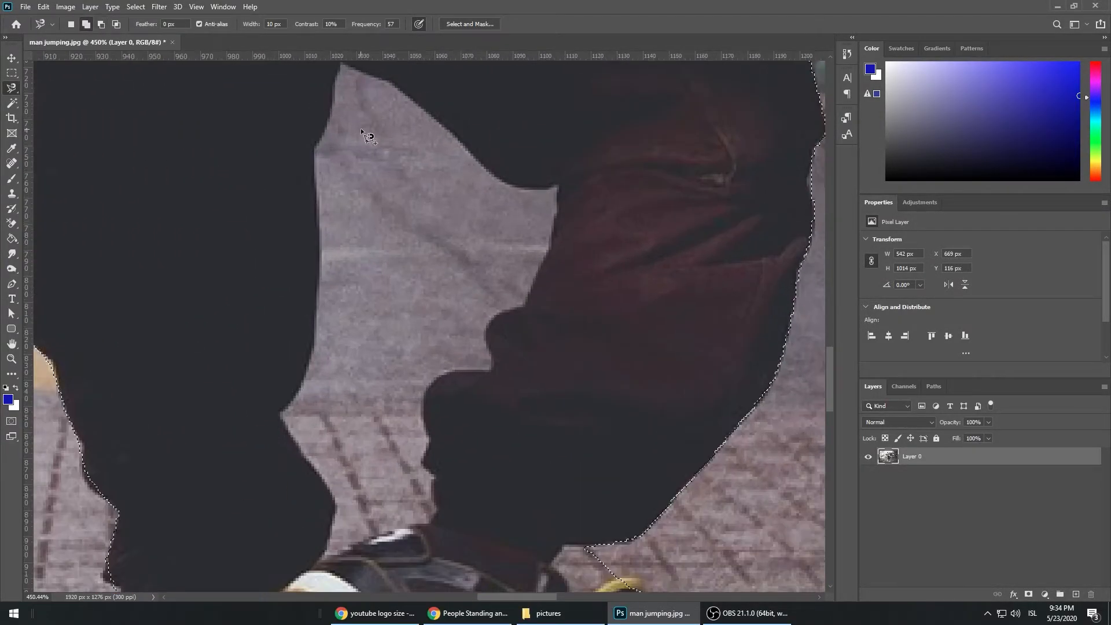
{"action": "key", "text": "alt"}
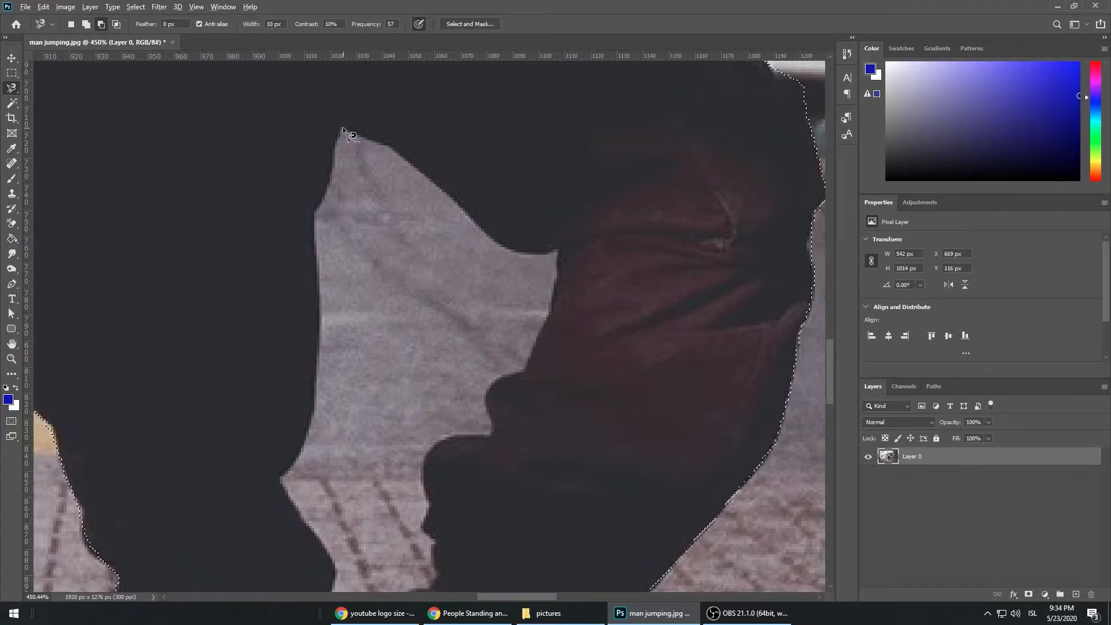
{"action": "left_click", "coordinate": [341, 127]}
{"action": "left_click", "coordinate": [559, 251]}
{"action": "left_click", "coordinate": [554, 299]}
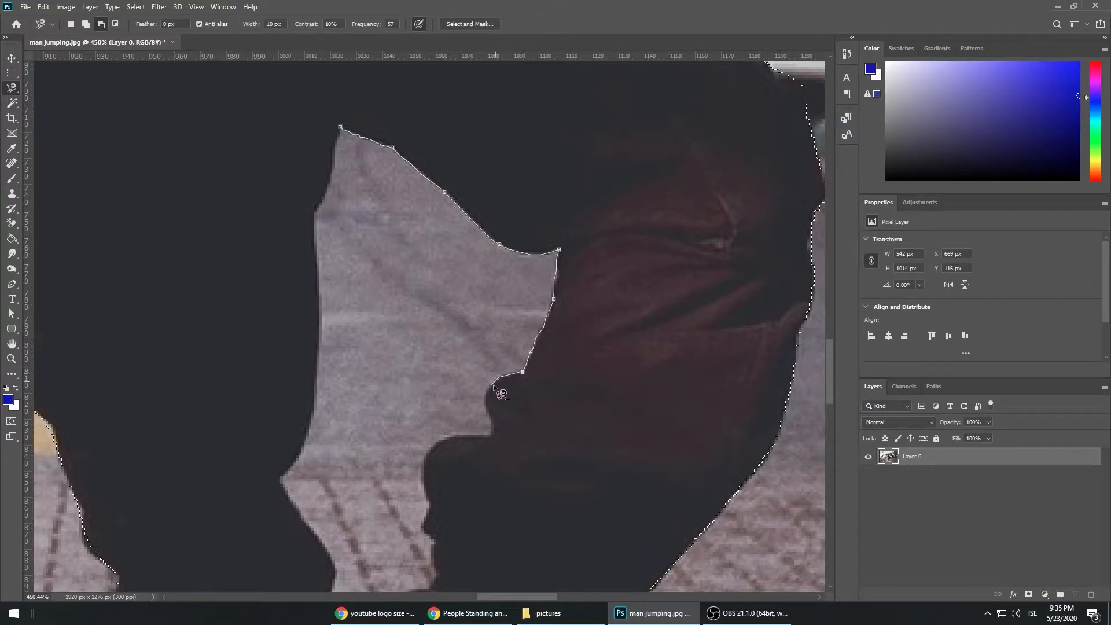
{"action": "left_click", "coordinate": [494, 434]}
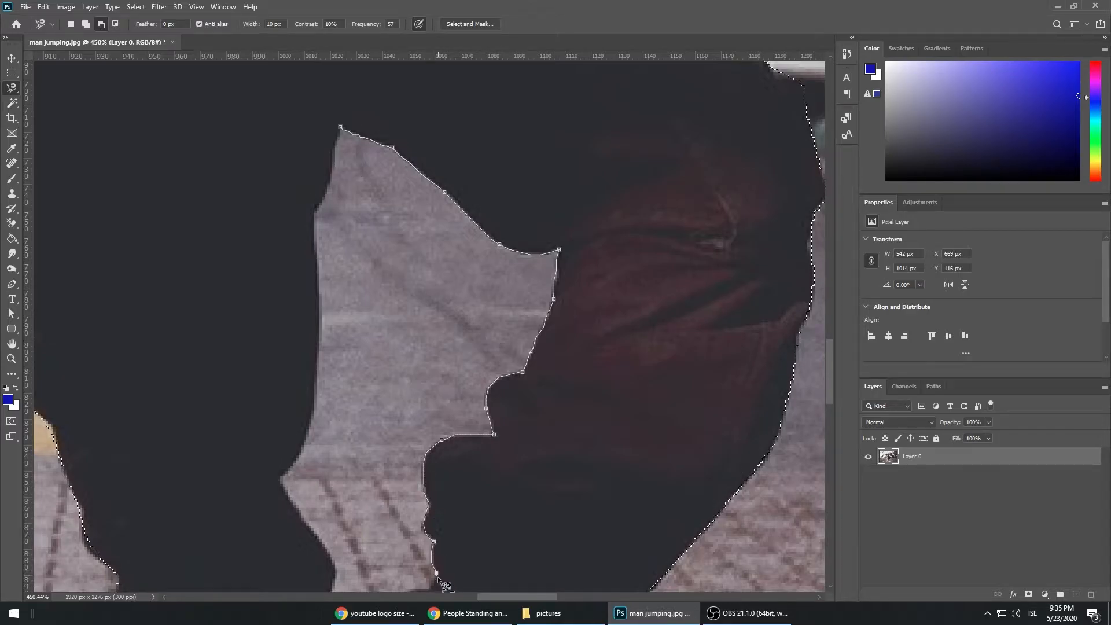
{"action": "scroll", "coordinate": [438, 577], "scroll_direction": "down", "scroll_amount": 2}
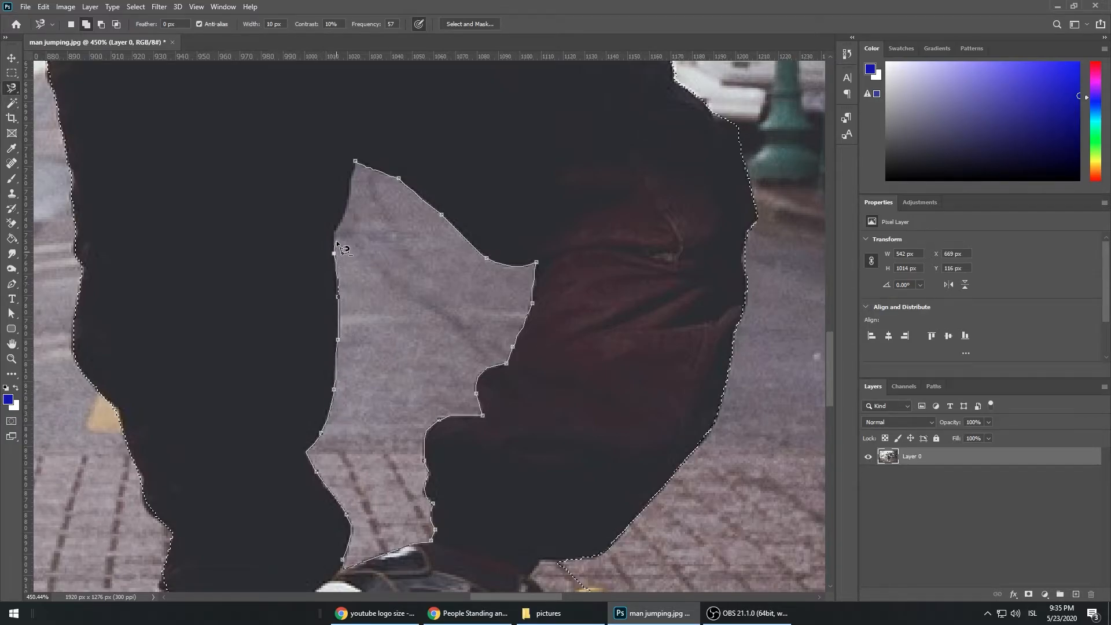
{"action": "left_click", "coordinate": [356, 161]}
Add the missing white patch at the very top of the man's cap to the selection.
{"action": "scroll", "coordinate": [357, 213], "scroll_direction": "down", "scroll_amount": 10}
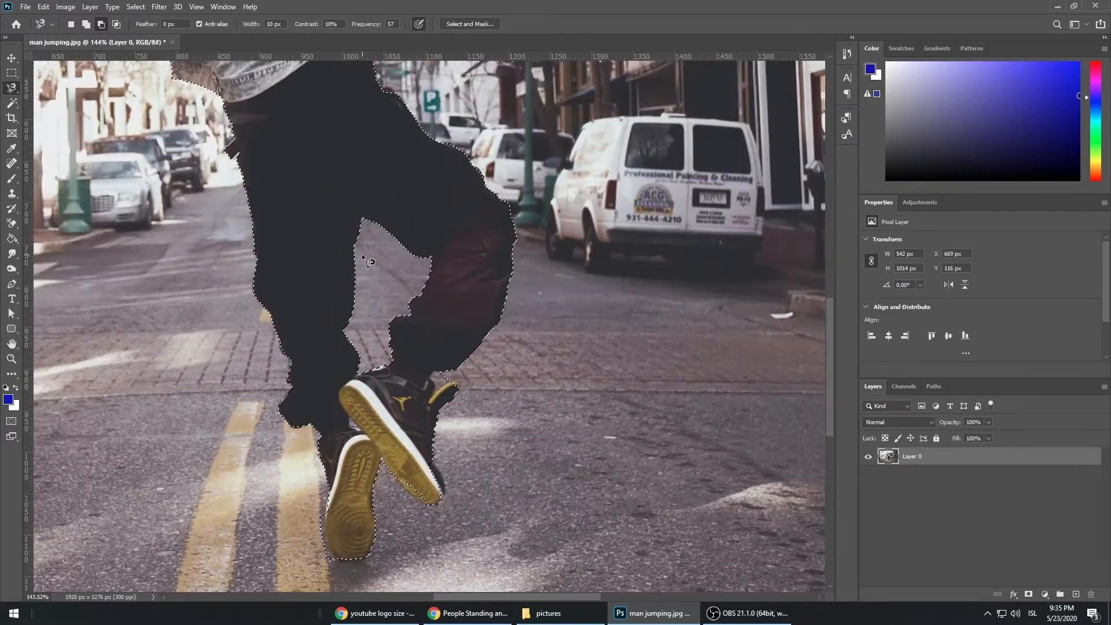
{"action": "scroll", "coordinate": [347, 243], "scroll_direction": "up", "scroll_amount": 5}
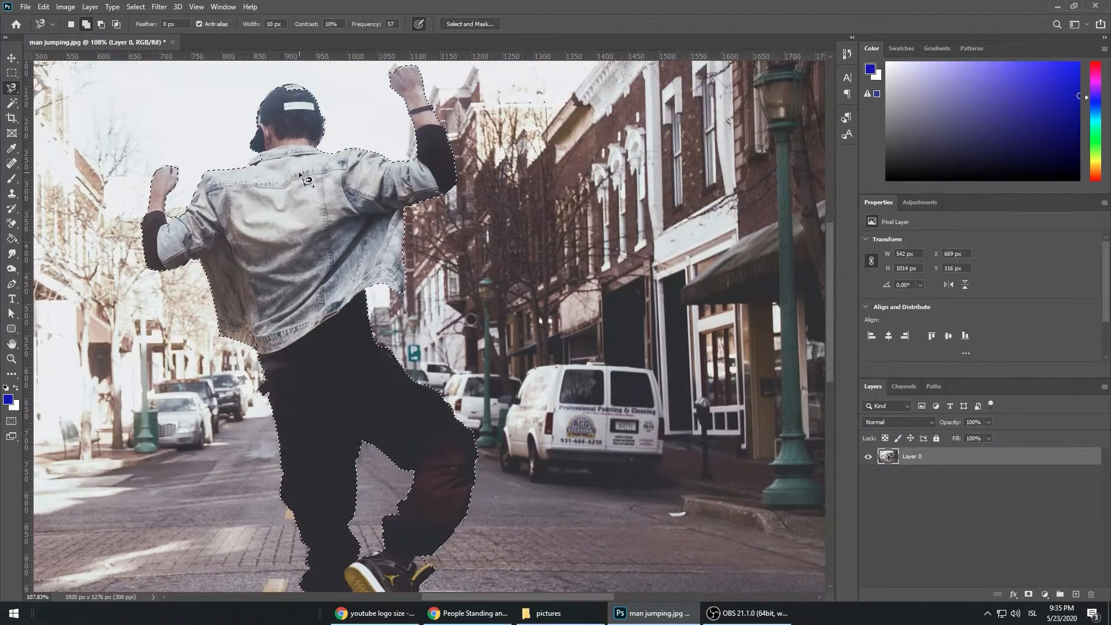
{"action": "scroll", "coordinate": [285, 89], "scroll_direction": "up", "scroll_amount": 5}
{"action": "scroll", "coordinate": [286, 90], "scroll_direction": "up", "scroll_amount": 4}
{"action": "left_click", "coordinate": [284, 91], "text": "shift"}
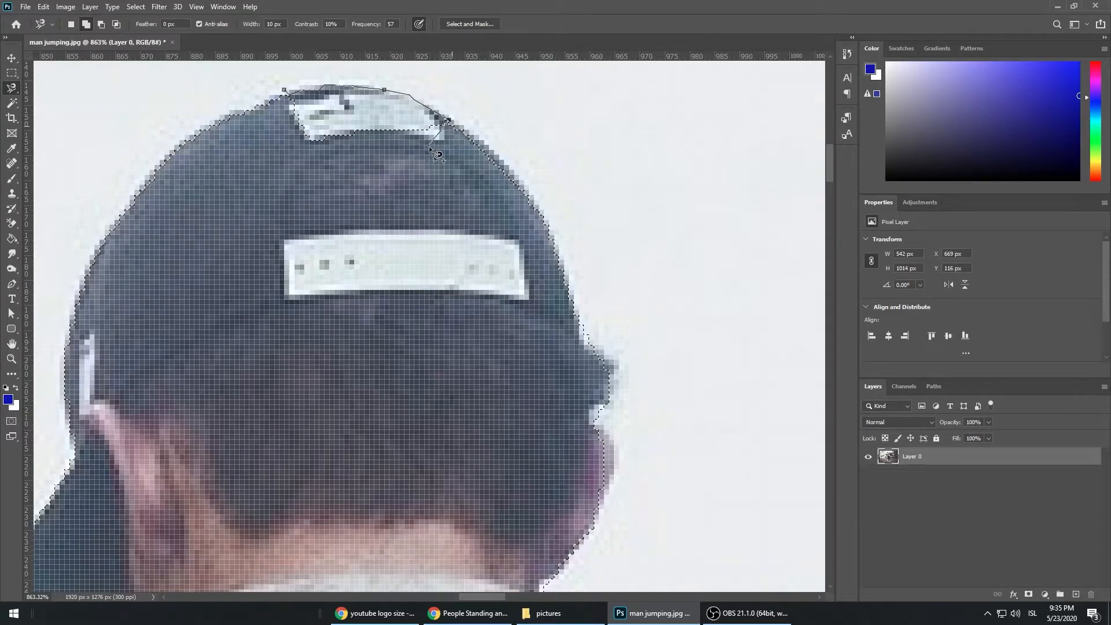
{"action": "left_click", "coordinate": [291, 95]}
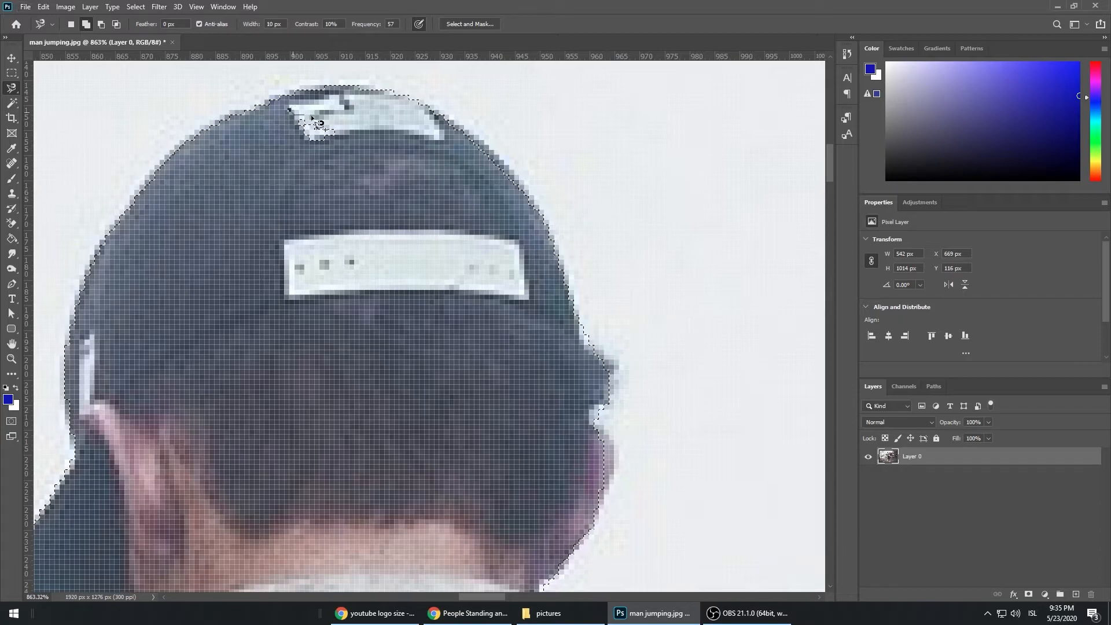
Hide the street background by adding a layer mask to Layer 0 from the selection.
{"action": "scroll", "coordinate": [329, 169], "scroll_direction": "down", "scroll_amount": 5}
{"action": "scroll", "coordinate": [335, 181], "scroll_direction": "down", "scroll_amount": 5}
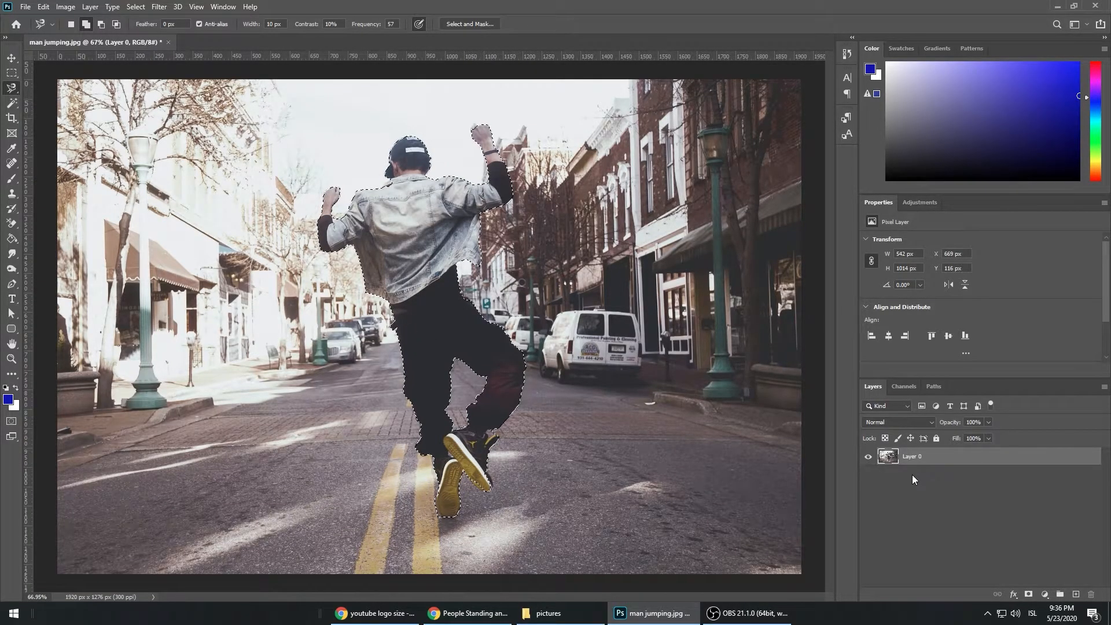
{"action": "left_click", "coordinate": [1029, 596]}
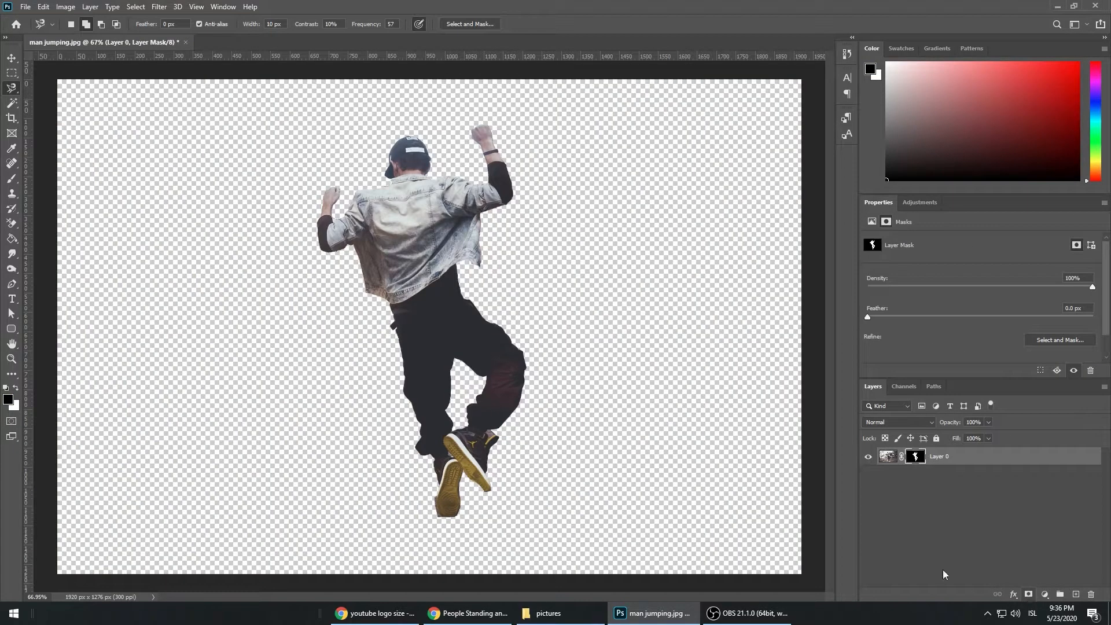
Set the Brush to 9 px and paint black on the mask over the road strip beside the lower shoe's sole.
{"action": "key", "text": "b"}
{"action": "scroll", "coordinate": [434, 321], "scroll_direction": "down", "scroll_amount": 1}
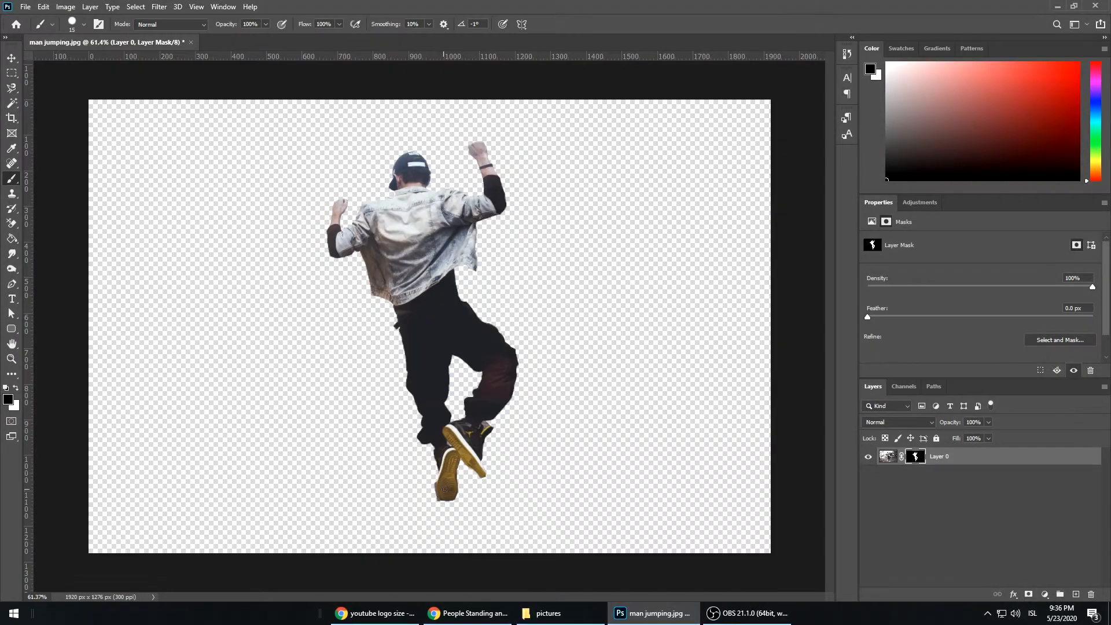
{"action": "scroll", "coordinate": [450, 485], "scroll_direction": "up", "scroll_amount": 10}
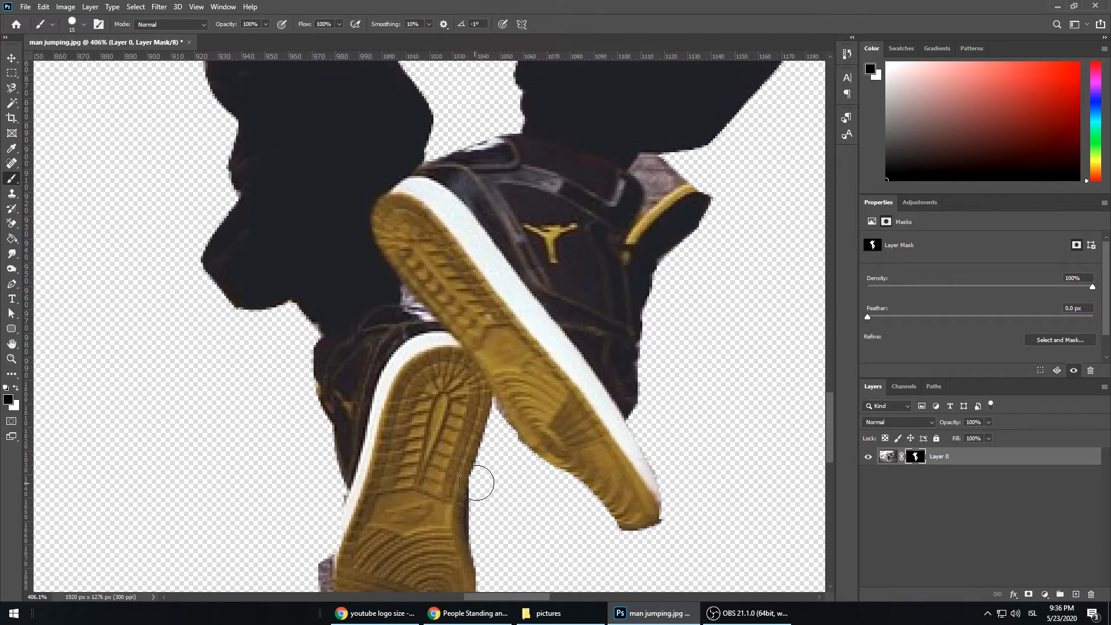
{"action": "scroll", "coordinate": [530, 463], "scroll_direction": "down", "scroll_amount": 3}
{"action": "right_click", "coordinate": [194, 294]}
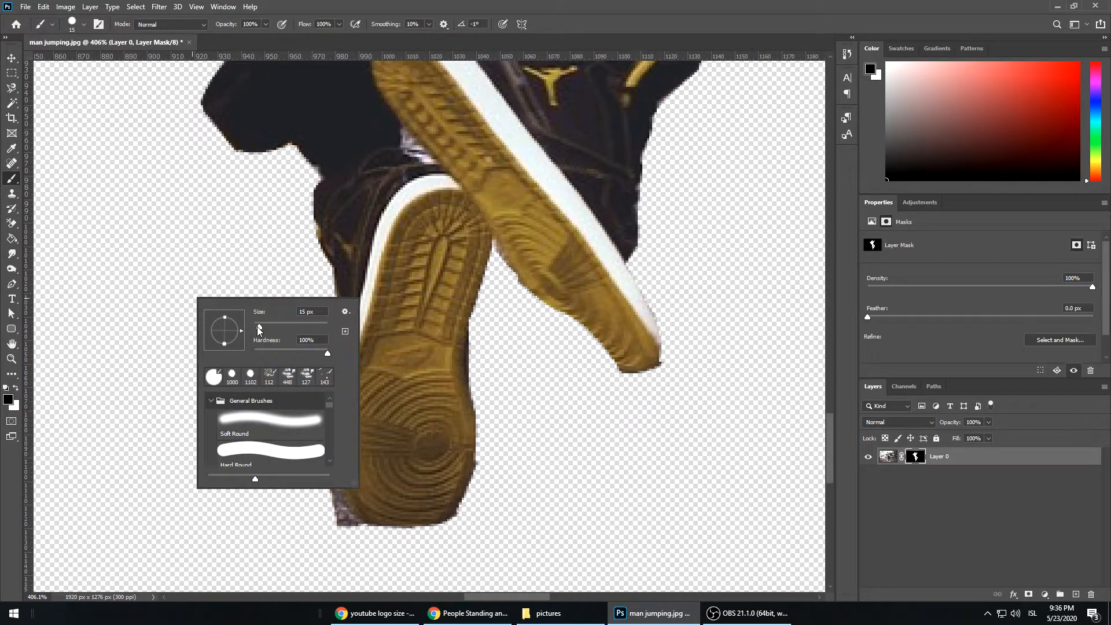
{"action": "left_click", "coordinate": [251, 269]}
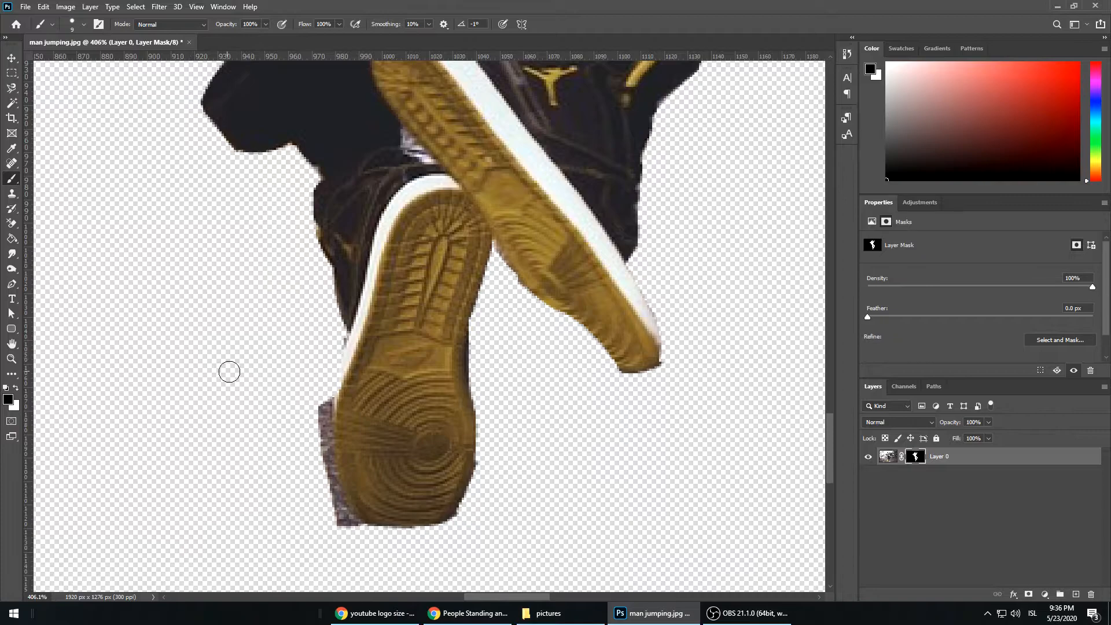
{"action": "mouse_move", "coordinate": [312, 405]}
{"action": "left_mouse_down"}
{"action": "mouse_move", "coordinate": [325, 479]}
{"action": "mouse_move", "coordinate": [353, 539]}
{"action": "left_mouse_up"}
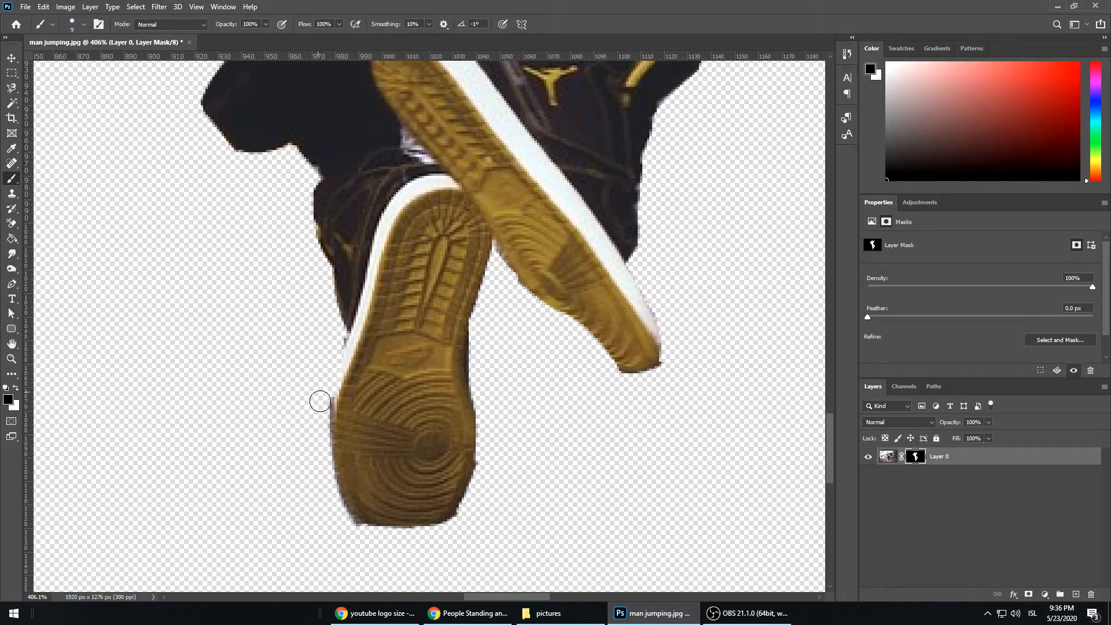
Paint white on the mask to restore the rounded end of the lower shoe's sole, and set black as the foreground again.
{"action": "left_click", "coordinate": [16, 390]}
{"action": "mouse_move", "coordinate": [372, 509]}
{"action": "left_mouse_down"}
{"action": "mouse_move", "coordinate": [399, 533]}
{"action": "mouse_move", "coordinate": [443, 526]}
{"action": "mouse_move", "coordinate": [426, 523]}
{"action": "mouse_move", "coordinate": [468, 482]}
{"action": "mouse_move", "coordinate": [461, 500]}
{"action": "mouse_move", "coordinate": [479, 496]}
{"action": "mouse_move", "coordinate": [434, 543]}
{"action": "mouse_move", "coordinate": [364, 545]}
{"action": "left_mouse_up"}
{"action": "left_click", "coordinate": [16, 388]}
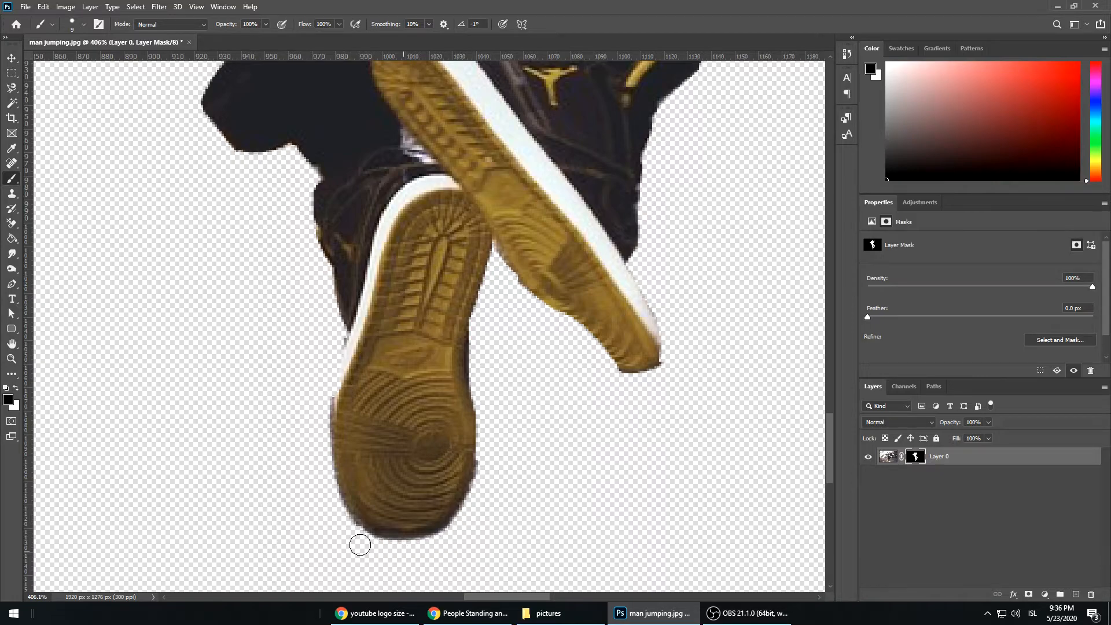
Paint a black notch into the upper shoe's sole, and restore it and the shoe's missing edges with white on the mask.
{"action": "left_click_drag", "start_coordinate": [531, 286], "coordinate": [560, 317]}
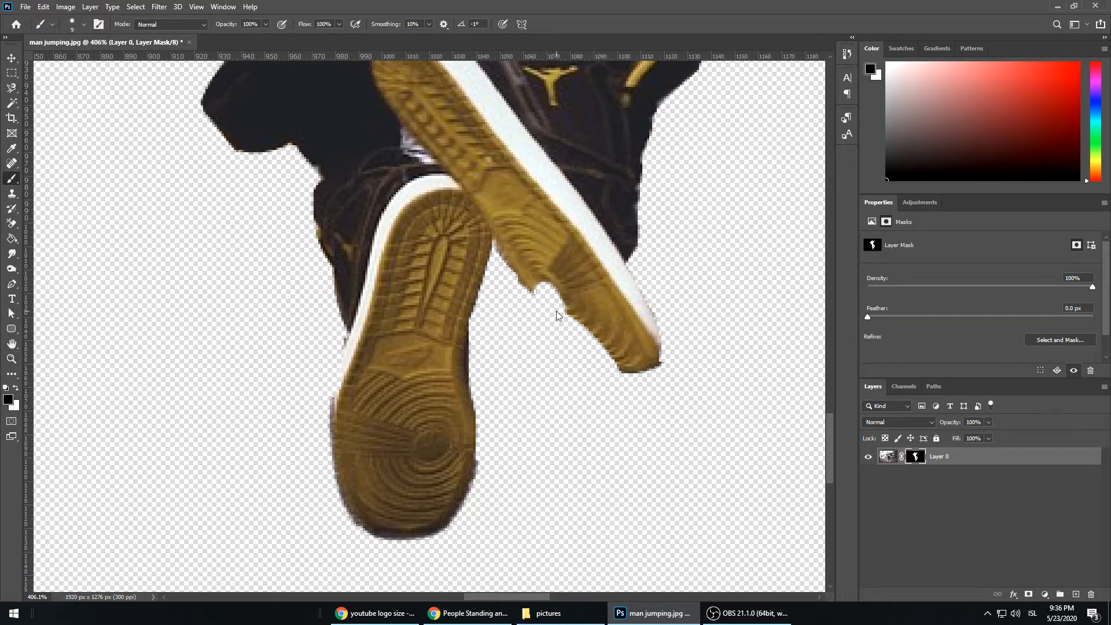
{"action": "left_click", "coordinate": [17, 389]}
{"action": "mouse_move", "coordinate": [503, 253]}
{"action": "left_mouse_down"}
{"action": "mouse_move", "coordinate": [567, 317]}
{"action": "mouse_move", "coordinate": [543, 275]}
{"action": "mouse_move", "coordinate": [594, 346]}
{"action": "mouse_move", "coordinate": [547, 299]}
{"action": "mouse_move", "coordinate": [576, 338]}
{"action": "mouse_move", "coordinate": [577, 328]}
{"action": "mouse_move", "coordinate": [628, 368]}
{"action": "mouse_move", "coordinate": [660, 355]}
{"action": "mouse_move", "coordinate": [658, 324]}
{"action": "mouse_move", "coordinate": [602, 245]}
{"action": "mouse_move", "coordinate": [638, 290]}
{"action": "mouse_move", "coordinate": [625, 242]}
{"action": "mouse_move", "coordinate": [648, 294]}
{"action": "mouse_move", "coordinate": [634, 240]}
{"action": "mouse_move", "coordinate": [651, 296]}
{"action": "mouse_move", "coordinate": [649, 256]}
{"action": "mouse_move", "coordinate": [686, 344]}
{"action": "mouse_move", "coordinate": [662, 301]}
{"action": "mouse_move", "coordinate": [662, 361]}
{"action": "left_mouse_up"}
Paint black on the mask to trim the leftover road around the upper shoe's sole, tip and dark outer edge.
{"action": "key", "text": "x"}
{"action": "mouse_move", "coordinate": [495, 264]}
{"action": "left_mouse_down"}
{"action": "mouse_move", "coordinate": [555, 347]}
{"action": "mouse_move", "coordinate": [643, 389]}
{"action": "mouse_move", "coordinate": [675, 380]}
{"action": "mouse_move", "coordinate": [690, 340]}
{"action": "mouse_move", "coordinate": [653, 233]}
{"action": "mouse_move", "coordinate": [679, 288]}
{"action": "left_mouse_up"}
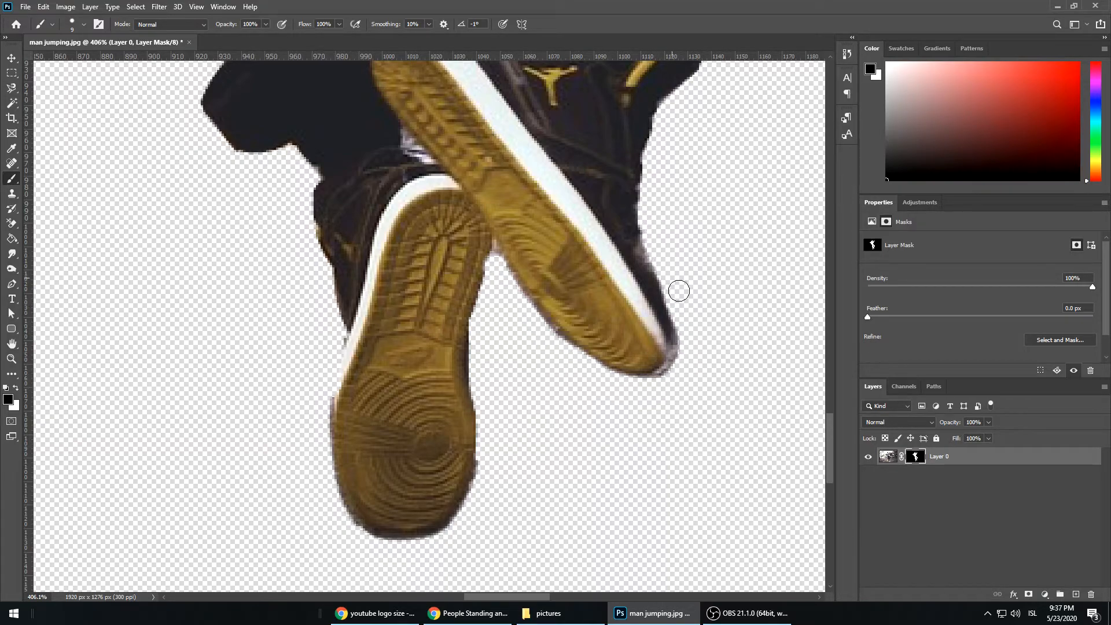
{"action": "mouse_move", "coordinate": [690, 348]}
{"action": "left_mouse_down"}
{"action": "mouse_move", "coordinate": [659, 380]}
{"action": "mouse_move", "coordinate": [694, 311]}
{"action": "left_mouse_up"}
{"action": "left_click_drag", "start_coordinate": [675, 378], "coordinate": [637, 388]}
Paint white on the mask to restore the clipped thumb side of the higher raised fist.
{"action": "key", "text": "alt+space"}
{"action": "scroll", "coordinate": [460, 251], "scroll_direction": "down", "scroll_amount": 5}
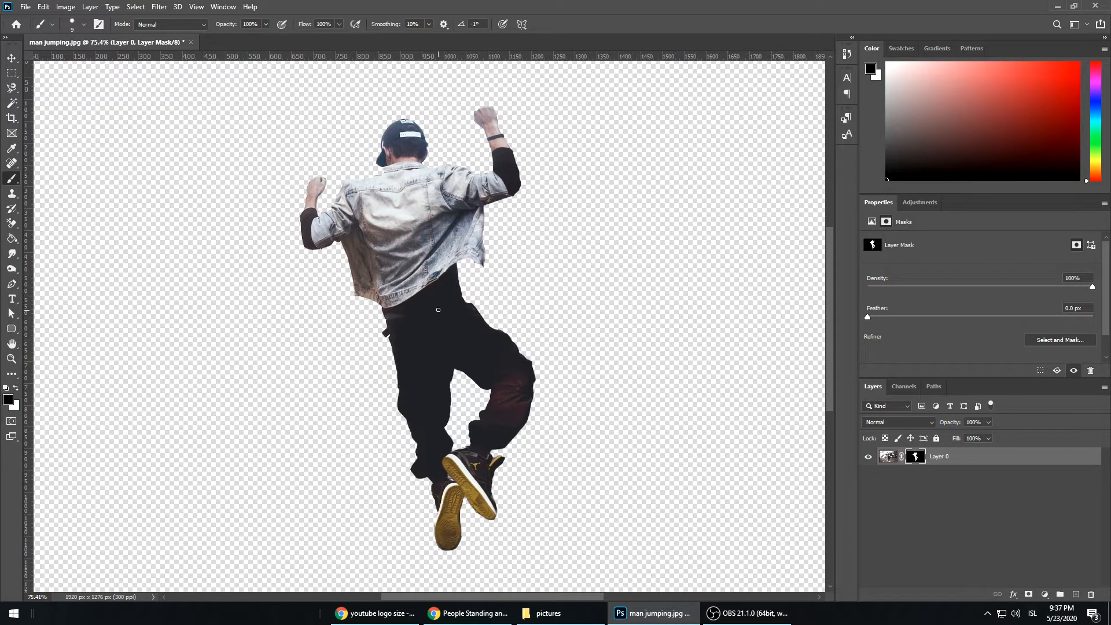
{"action": "scroll", "coordinate": [495, 192], "scroll_direction": "up", "scroll_amount": 4}
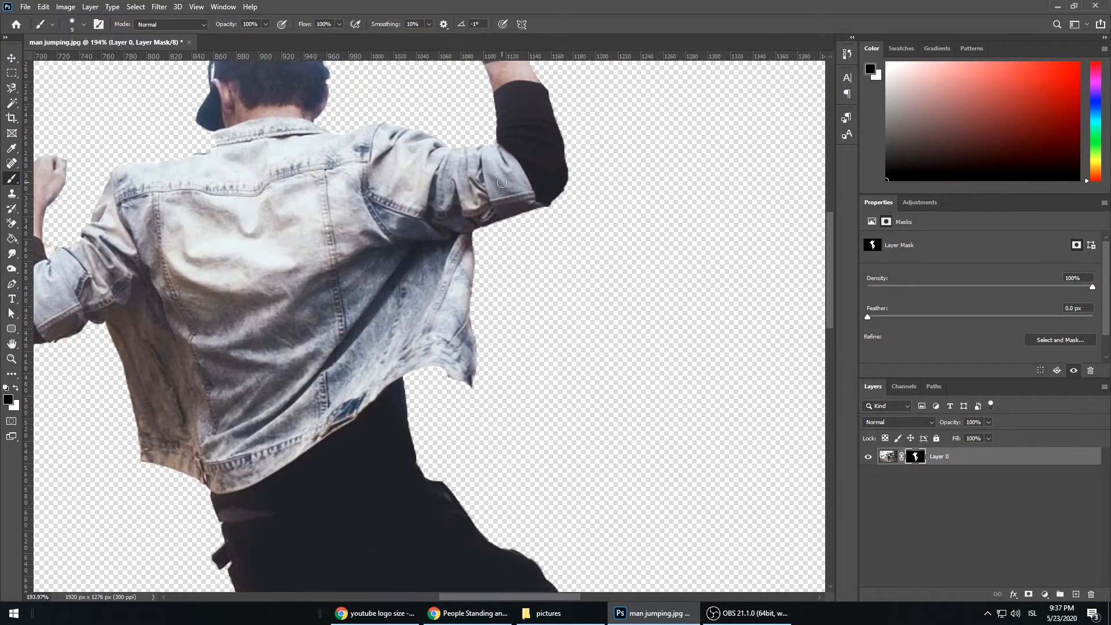
{"action": "scroll", "coordinate": [485, 132], "scroll_direction": "up", "scroll_amount": 6}
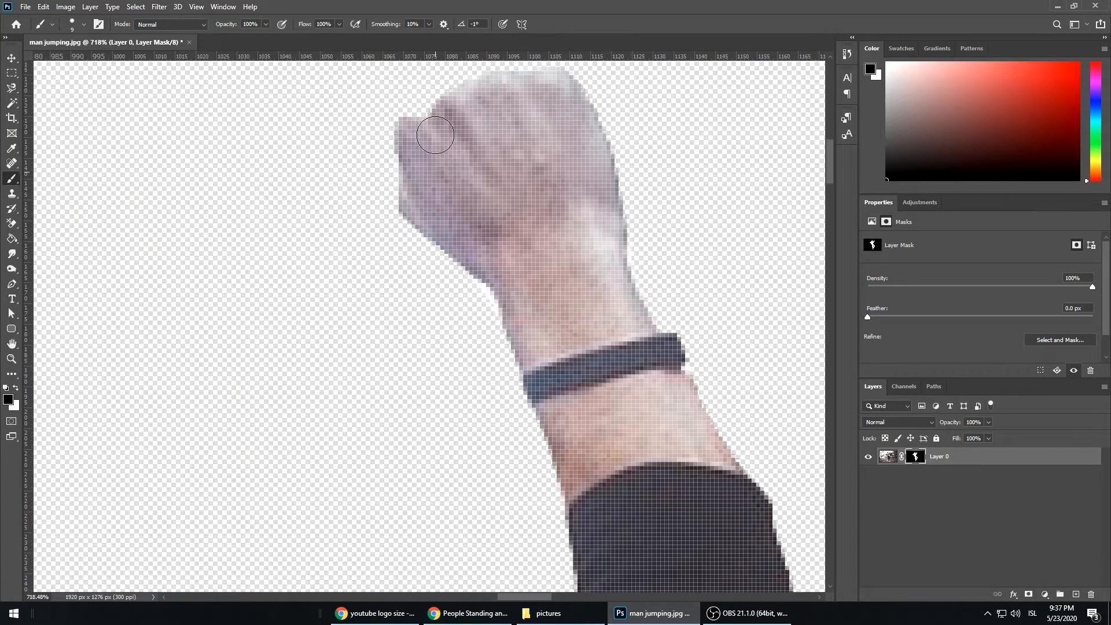
{"action": "left_click", "coordinate": [16, 388]}
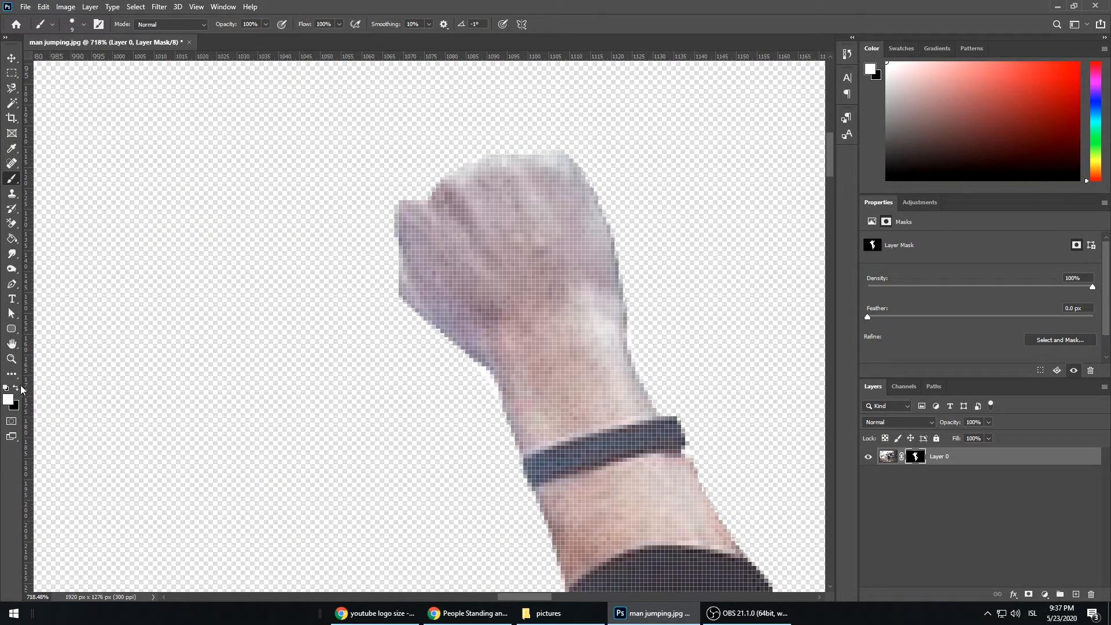
{"action": "mouse_move", "coordinate": [447, 195]}
{"action": "left_mouse_down"}
{"action": "mouse_move", "coordinate": [424, 207]}
{"action": "mouse_move", "coordinate": [483, 174]}
{"action": "mouse_move", "coordinate": [547, 166]}
{"action": "mouse_move", "coordinate": [570, 172]}
{"action": "mouse_move", "coordinate": [588, 225]}
{"action": "mouse_move", "coordinate": [422, 239]}
{"action": "mouse_move", "coordinate": [412, 230]}
{"action": "mouse_move", "coordinate": [413, 283]}
{"action": "mouse_move", "coordinate": [474, 325]}
{"action": "left_mouse_up"}
Convert the masked Layer 0 to a Smart Object.
{"action": "scroll", "coordinate": [347, 310], "scroll_direction": "down", "scroll_amount": 15}
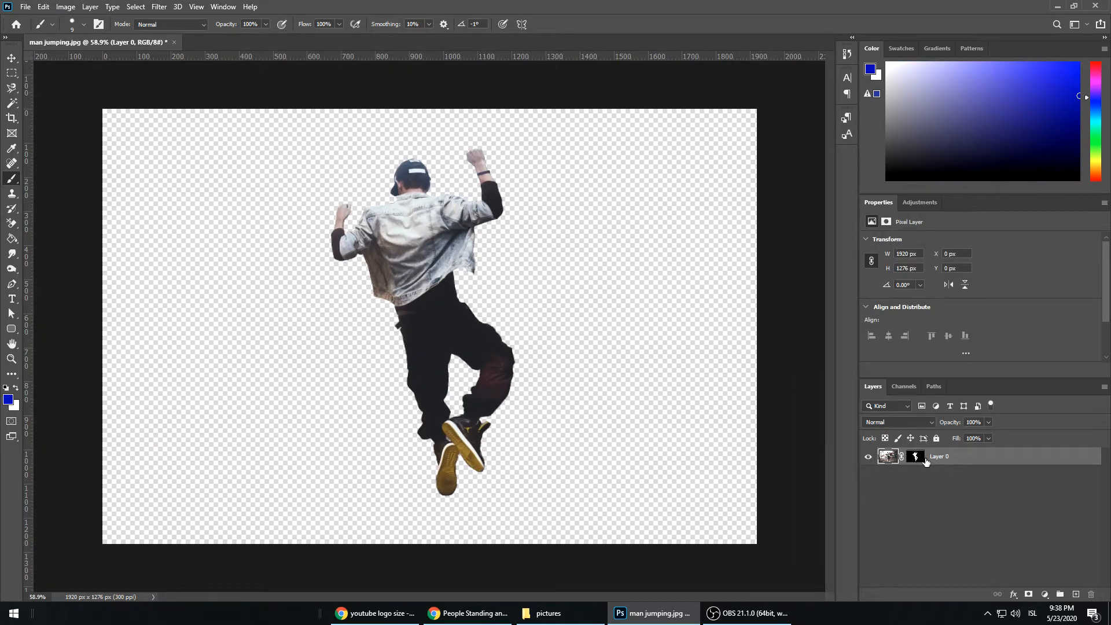
{"action": "right_click", "coordinate": [968, 456]}
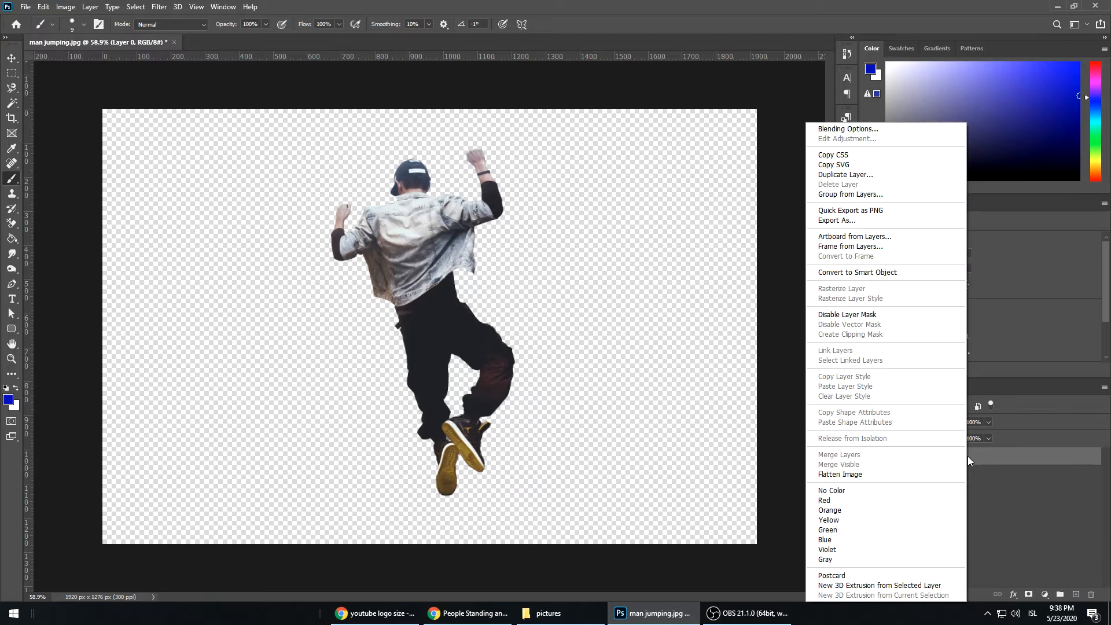
{"action": "left_click", "coordinate": [858, 273]}
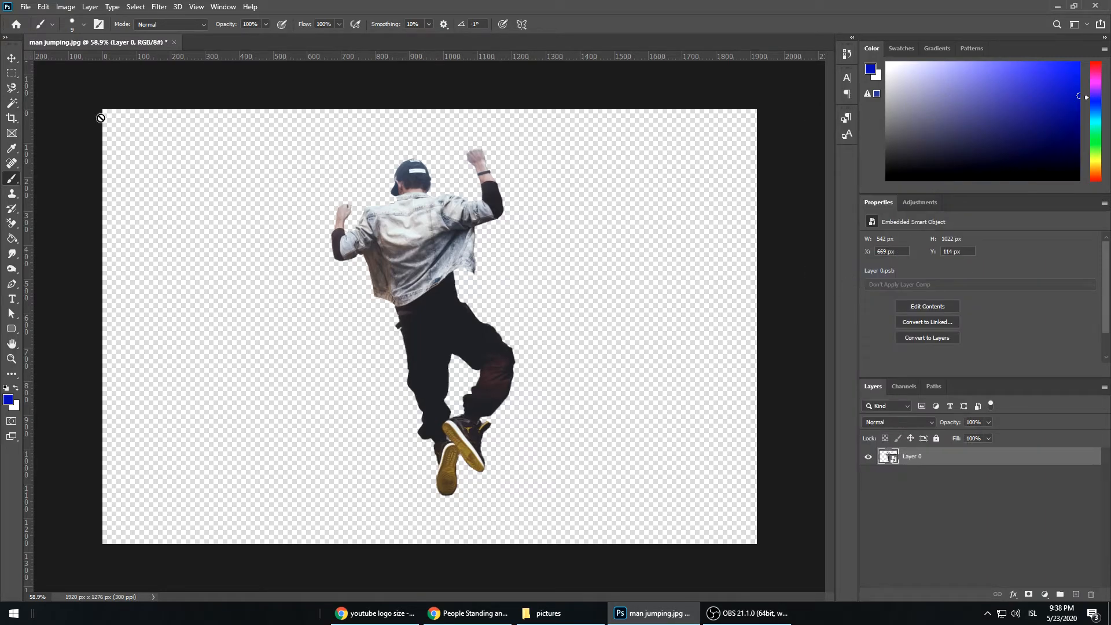
Scale the cut-out man down to about 506 by 954 px with Free Transform and place him at about X 707, Y 161 px.
{"action": "left_click", "coordinate": [11, 58]}
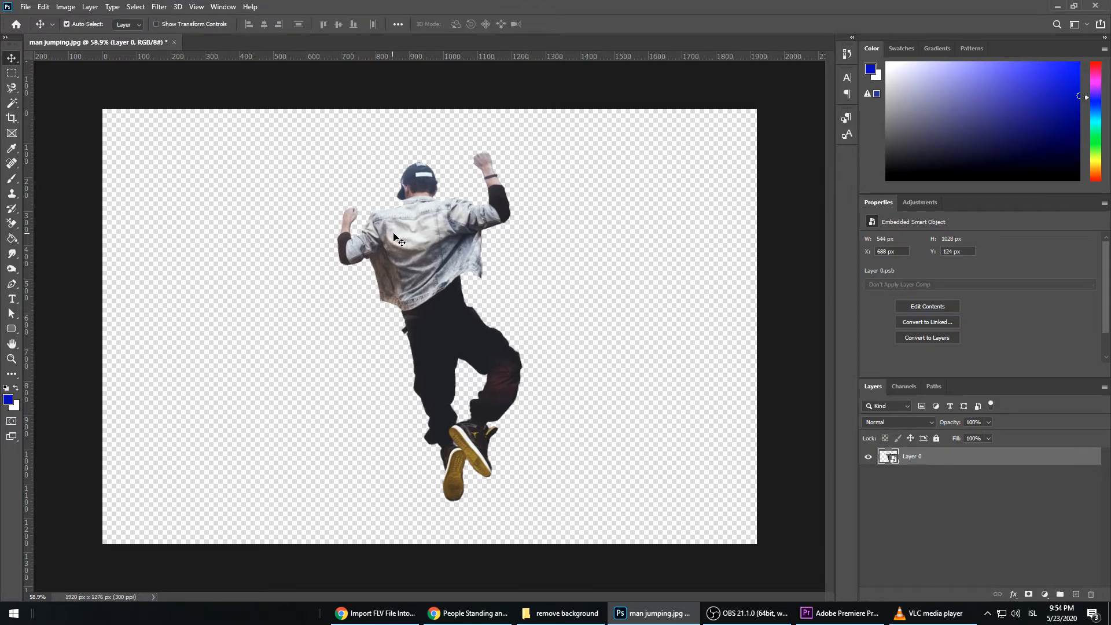
{"action": "key", "text": "ctrl+t"}
{"action": "left_click_drag", "start_coordinate": [522, 152], "coordinate": [552, 187]}
{"action": "mouse_move", "coordinate": [457, 310]}
{"action": "left_mouse_down"}
{"action": "mouse_move", "coordinate": [530, 297]}
{"action": "mouse_move", "coordinate": [467, 298]}
{"action": "left_mouse_up"}
{"action": "key", "text": "Return"}
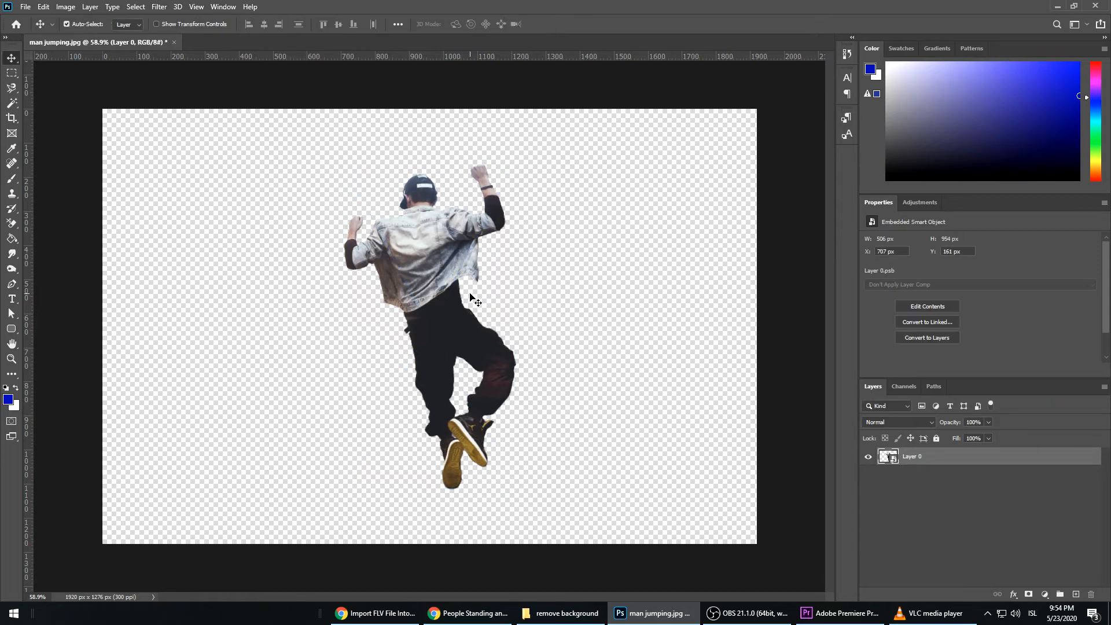